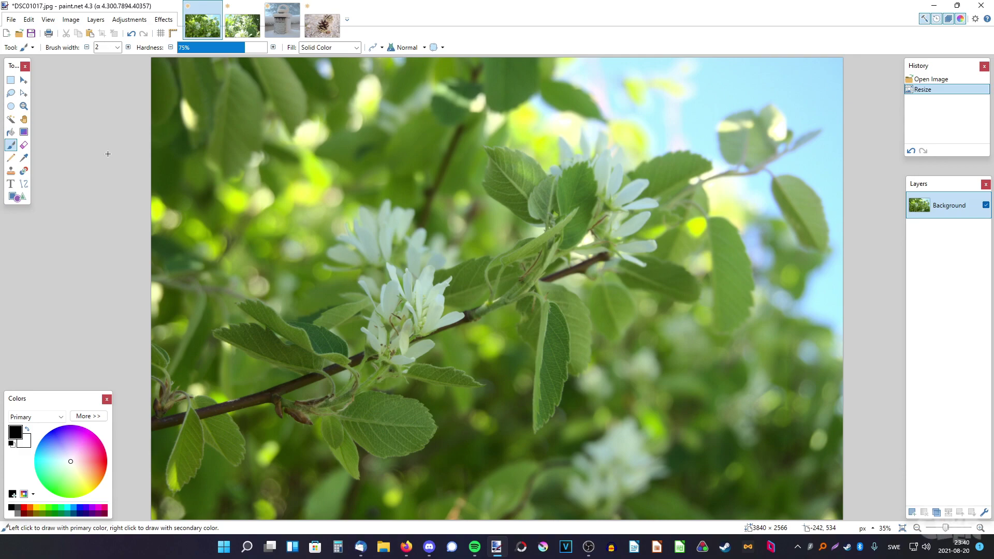
Flip back and forth between the branch photo and the flower close-up tabs.
{"action": "left_click", "coordinate": [241, 23]}
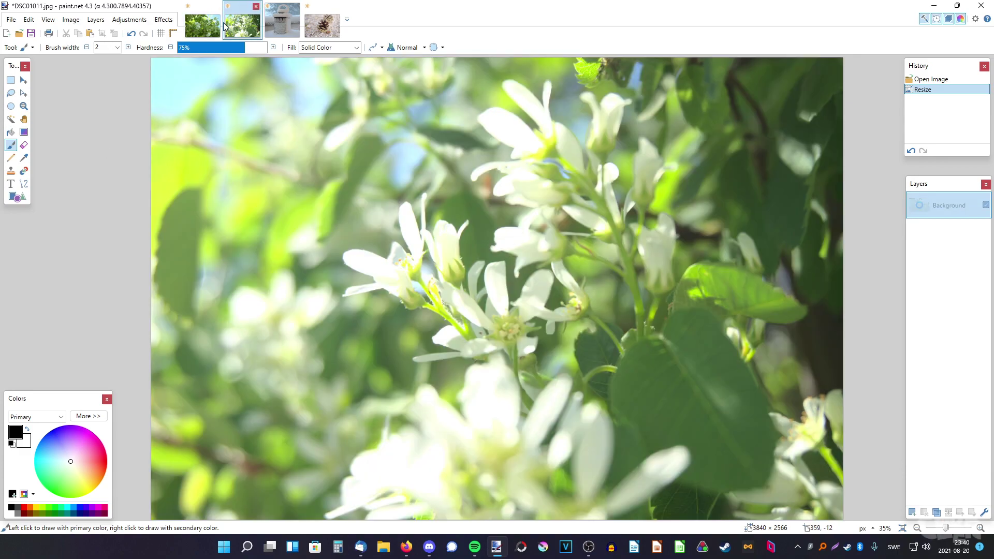
{"action": "left_click", "coordinate": [202, 24]}
{"action": "left_click", "coordinate": [237, 18]}
{"action": "left_click", "coordinate": [202, 24]}
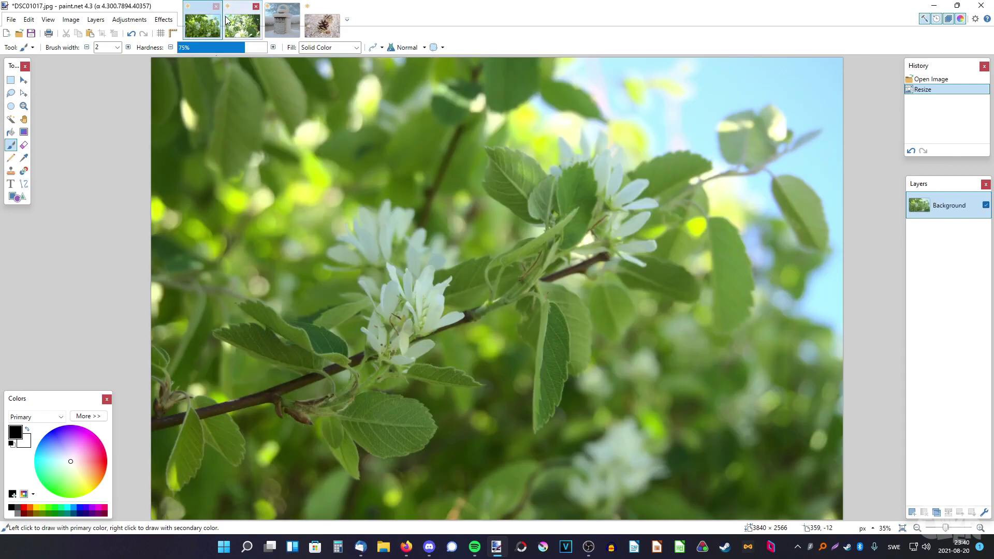
{"action": "left_click", "coordinate": [241, 24]}
{"action": "left_click", "coordinate": [206, 23]}
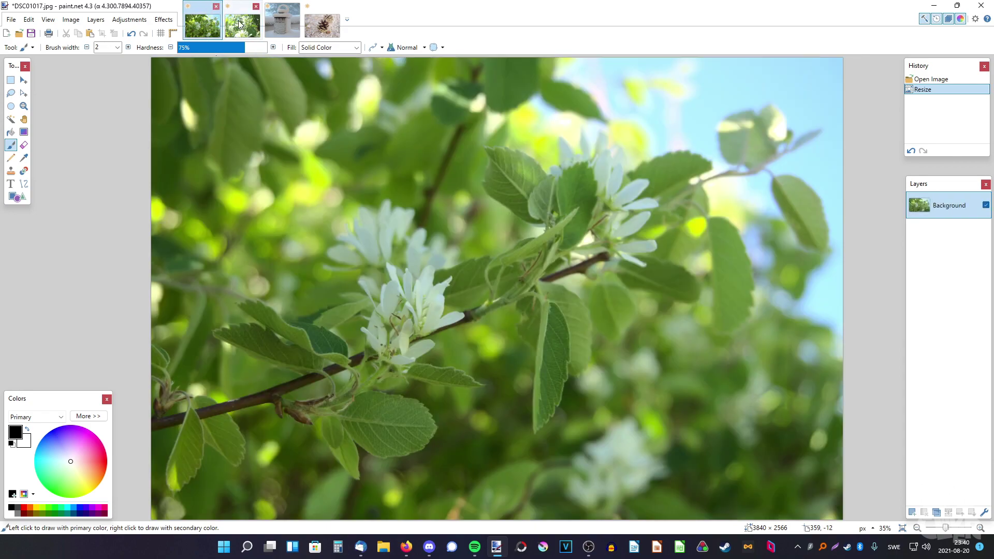
Compare once more, settle on DSC01017.jpg and bring up the Adjustments menu.
{"action": "left_click", "coordinate": [241, 24]}
{"action": "key", "text": "ctrl+shift+Tab"}
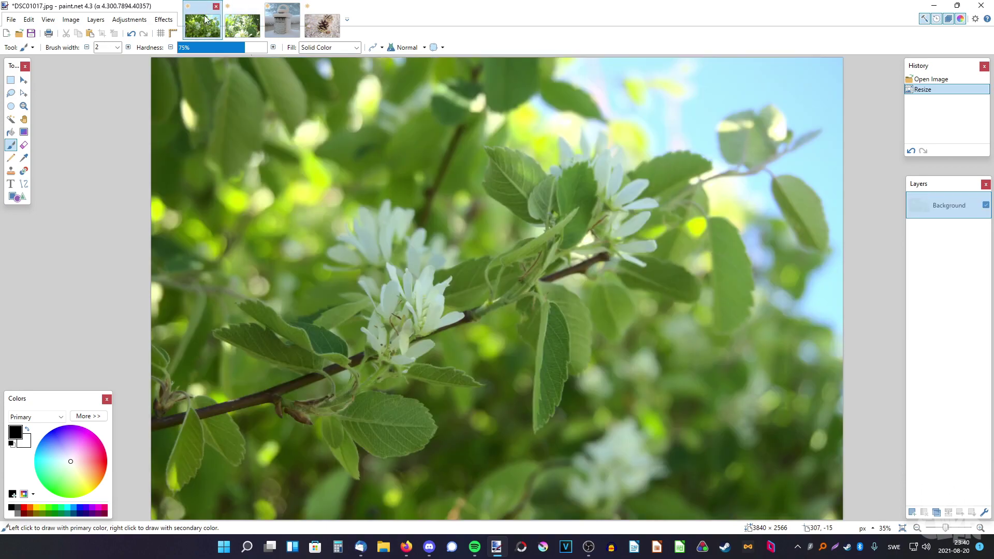
{"action": "left_click", "coordinate": [243, 26]}
{"action": "key", "text": "ctrl+shift+Tab"}
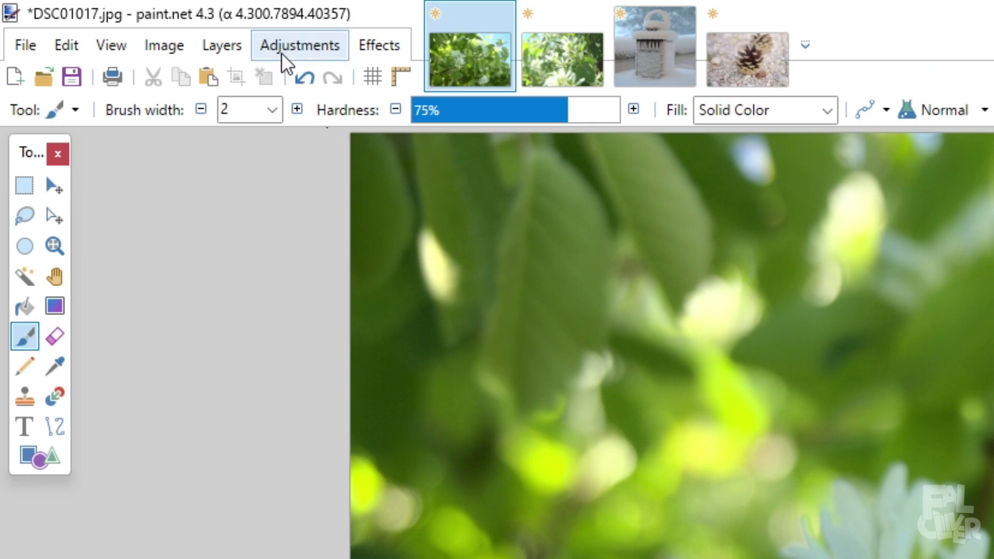
{"action": "left_click", "coordinate": [123, 23]}
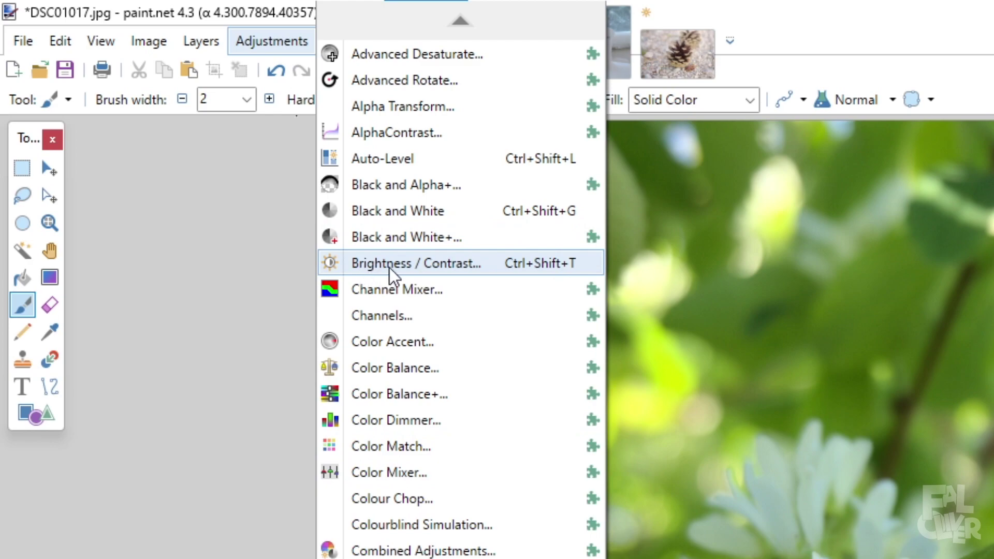
Apply Brightness / Contrast to the branch photo with brightness 32 and contrast 22.
{"action": "left_click", "coordinate": [421, 268]}
{"action": "left_click_drag", "start_coordinate": [566, 444], "coordinate": [304, 462]}
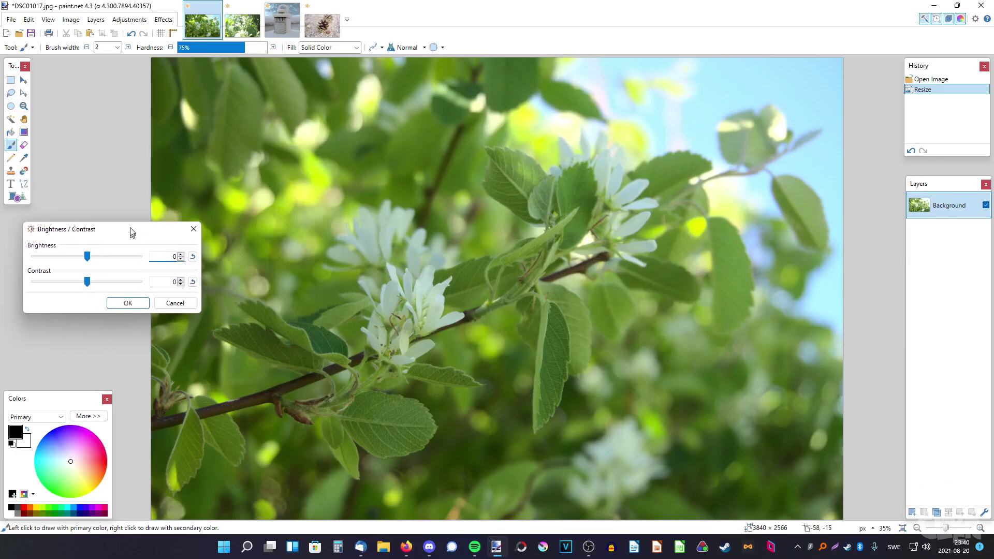
{"action": "left_click_drag", "start_coordinate": [100, 242], "coordinate": [111, 241]}
{"action": "mouse_move", "coordinate": [99, 267]}
{"action": "left_mouse_down"}
{"action": "mouse_move", "coordinate": [114, 242]}
{"action": "mouse_move", "coordinate": [114, 272]}
{"action": "left_mouse_up"}
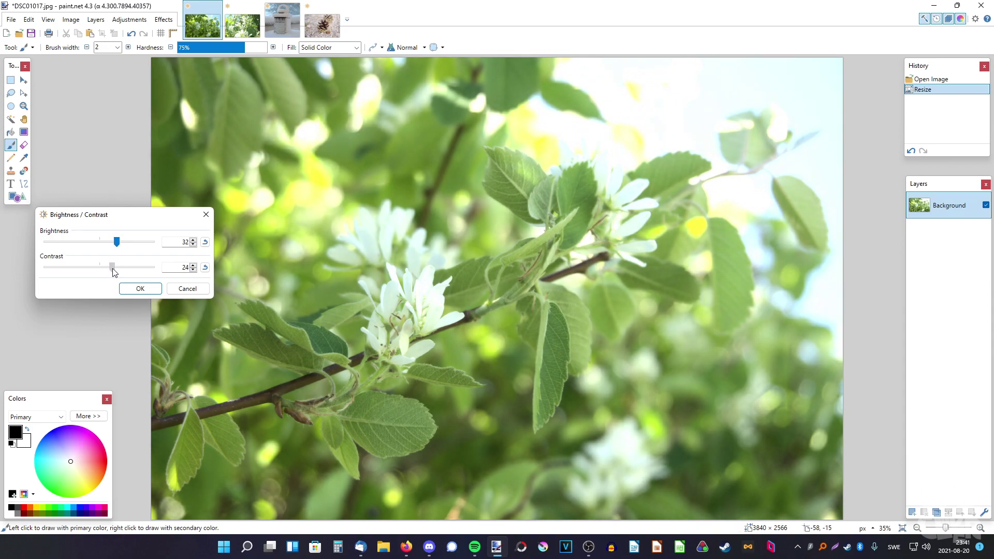
{"action": "left_click", "coordinate": [140, 289]}
Glance at the flower close-up, return to the branch photo and reopen Adjustments.
{"action": "key", "text": "ctrl+Tab"}
{"action": "left_click", "coordinate": [206, 31]}
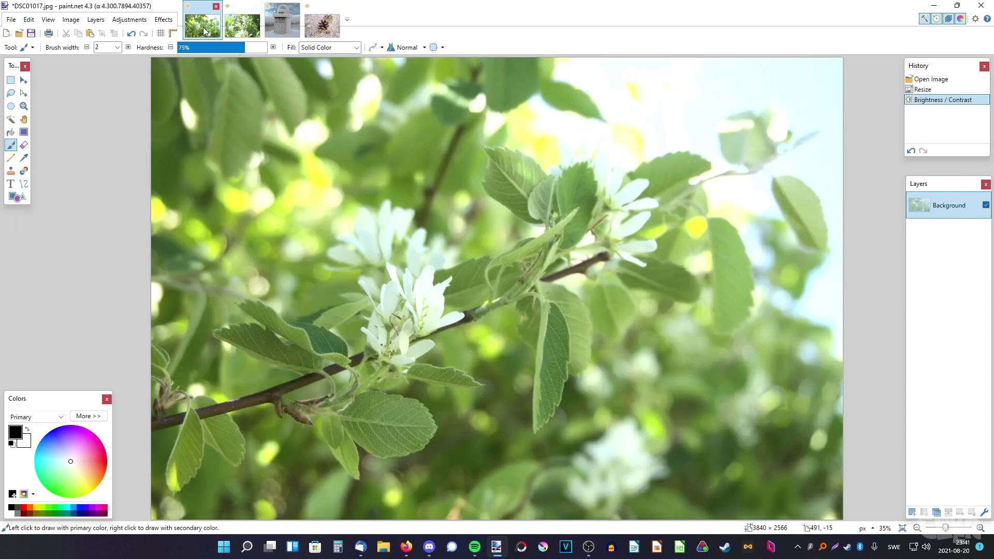
{"action": "left_click", "coordinate": [129, 19]}
Boost saturation in Hue / Saturation so the branch photo's leaves look vivid.
{"action": "left_click", "coordinate": [129, 19]}
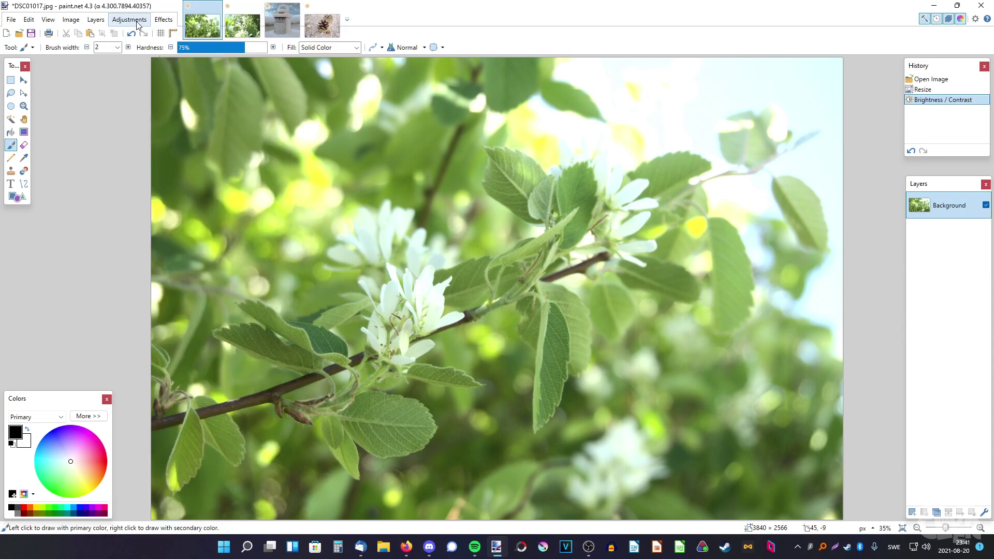
{"action": "left_click", "coordinate": [129, 20]}
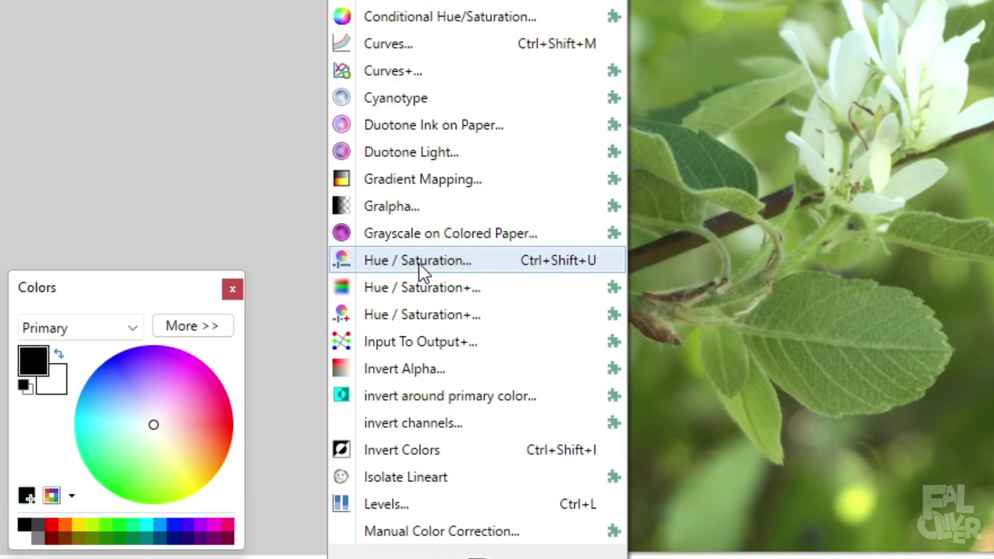
{"action": "left_click", "coordinate": [419, 261]}
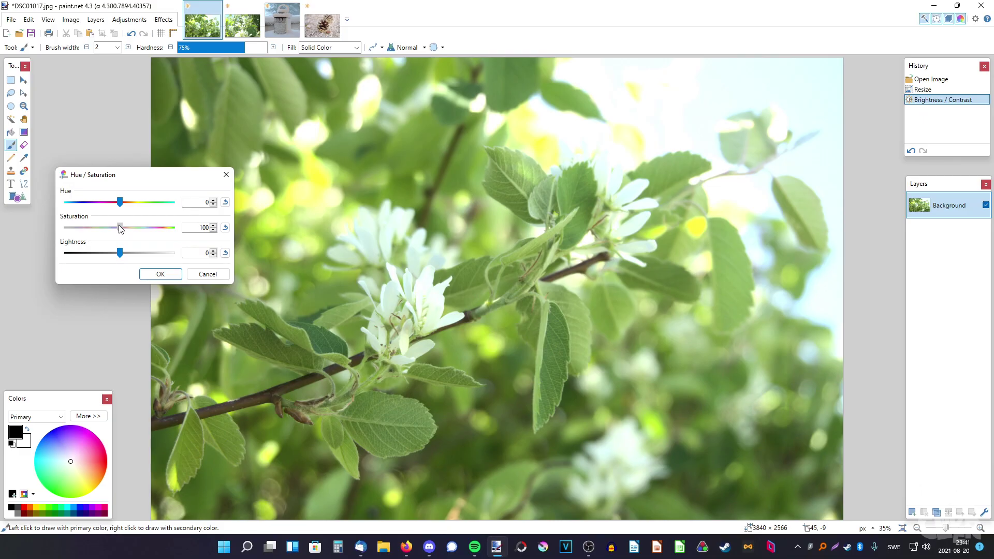
{"action": "mouse_move", "coordinate": [120, 225]}
{"action": "left_mouse_down"}
{"action": "mouse_move", "coordinate": [156, 224]}
{"action": "mouse_move", "coordinate": [121, 230]}
{"action": "left_mouse_up"}
{"action": "left_click", "coordinate": [161, 274]}
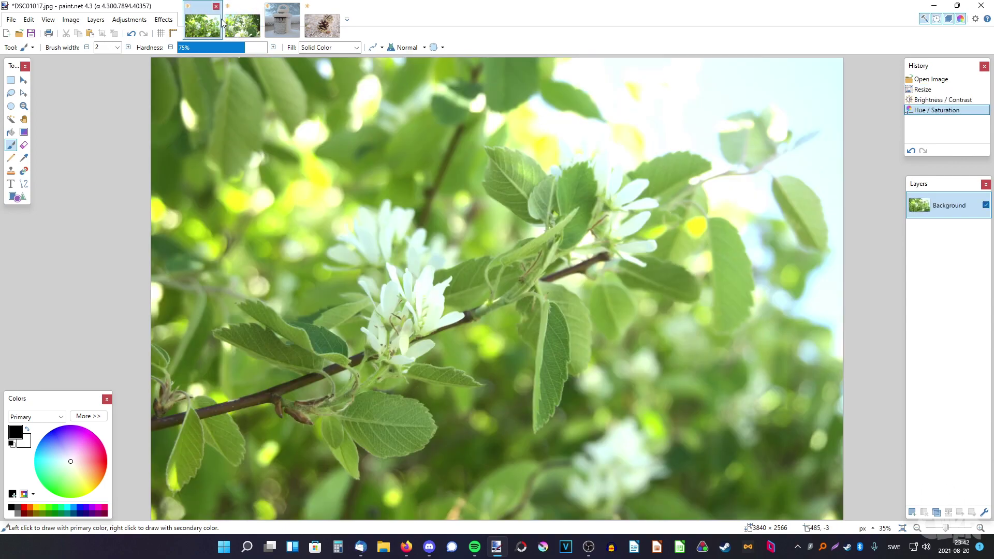
{"action": "left_click", "coordinate": [231, 21]}
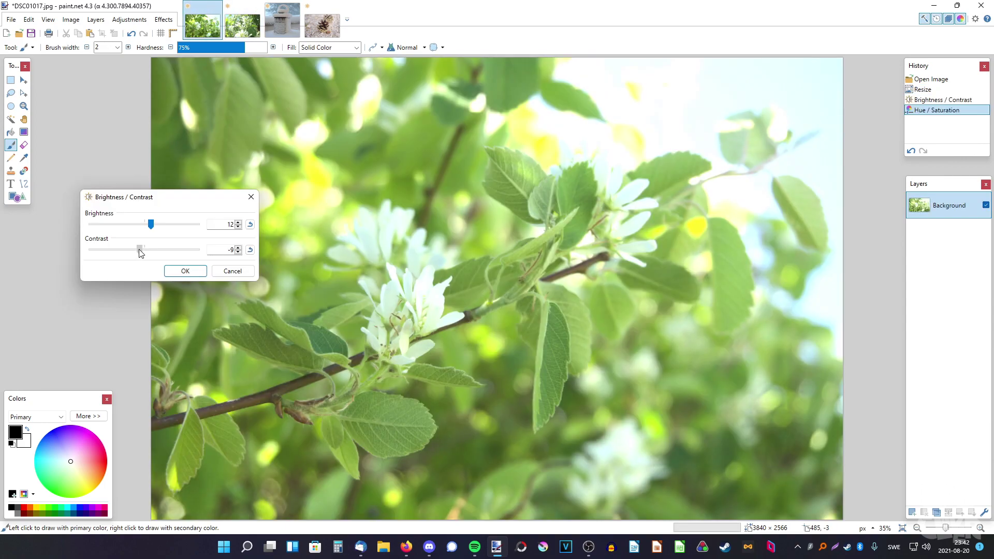
Apply a second brightness 12, contrast -9 pass to the branch photo, then dismiss Adjustments.
{"action": "left_click", "coordinate": [186, 271]}
{"action": "left_click", "coordinate": [238, 32]}
{"action": "left_click", "coordinate": [211, 30]}
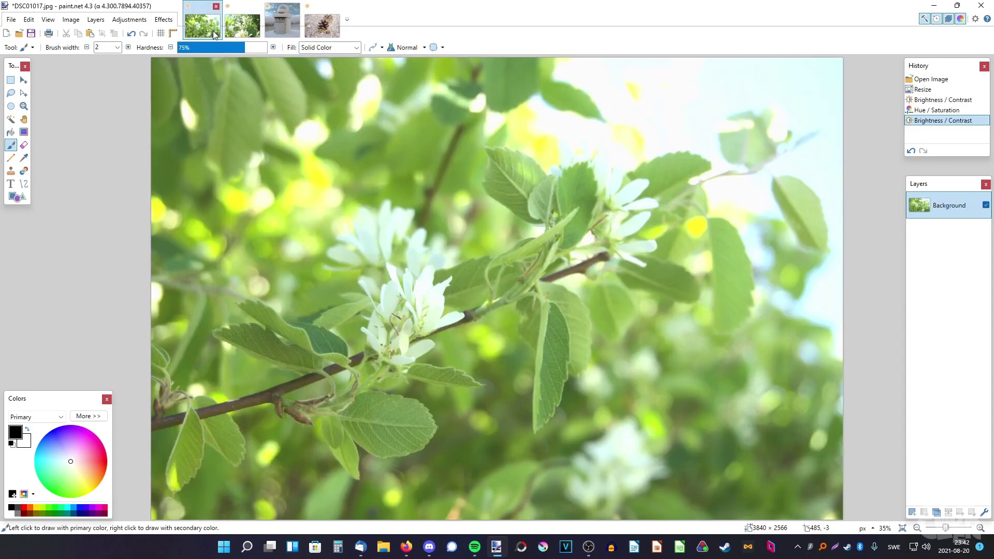
{"action": "left_click", "coordinate": [130, 19]}
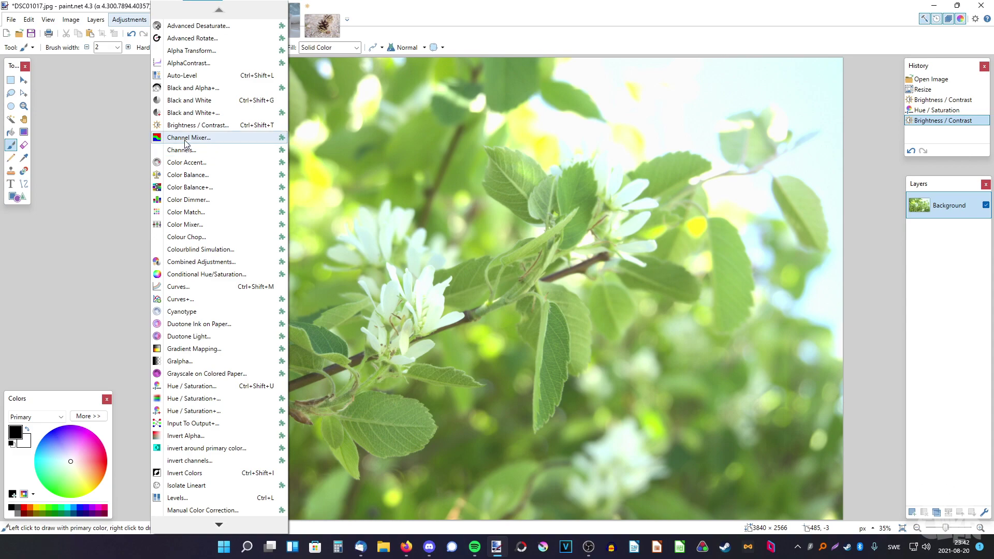
{"action": "key", "text": "Escape"}
Switch to DSC01272.jpg, add an empty Layer 2 above the background, and pick blue.
{"action": "left_click", "coordinate": [269, 30]}
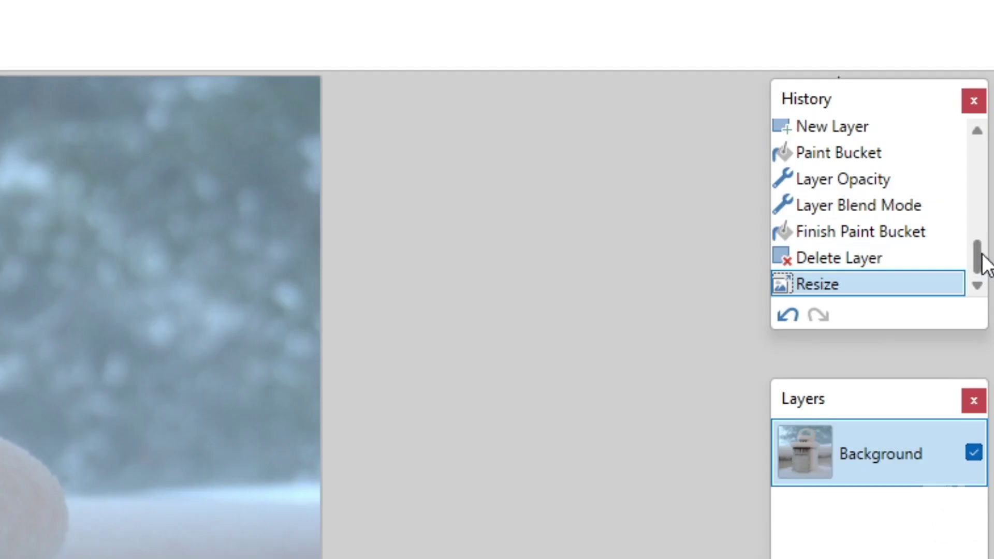
{"action": "left_click_drag", "start_coordinate": [988, 130], "coordinate": [987, 118]}
{"action": "left_click_drag", "start_coordinate": [975, 233], "coordinate": [961, 333]}
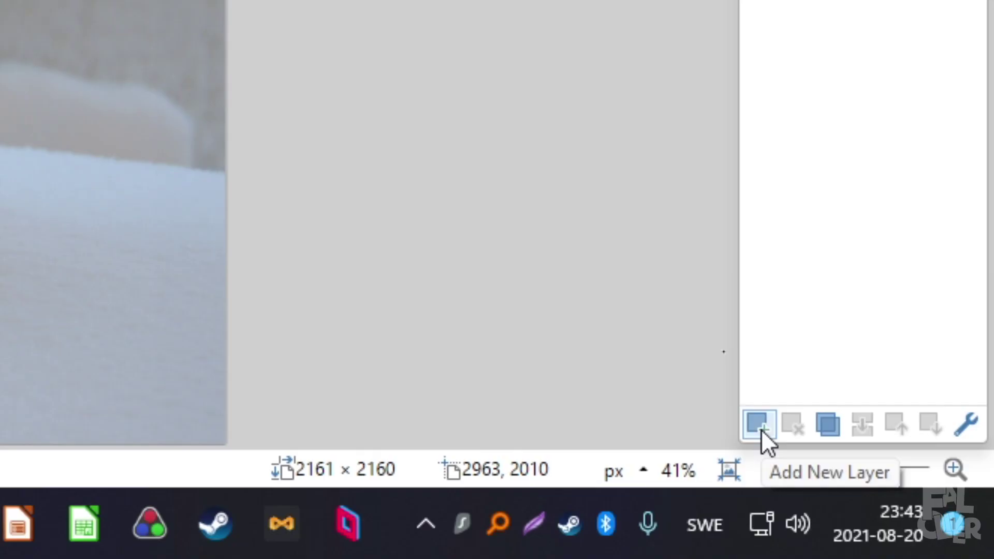
{"action": "left_click", "coordinate": [761, 426]}
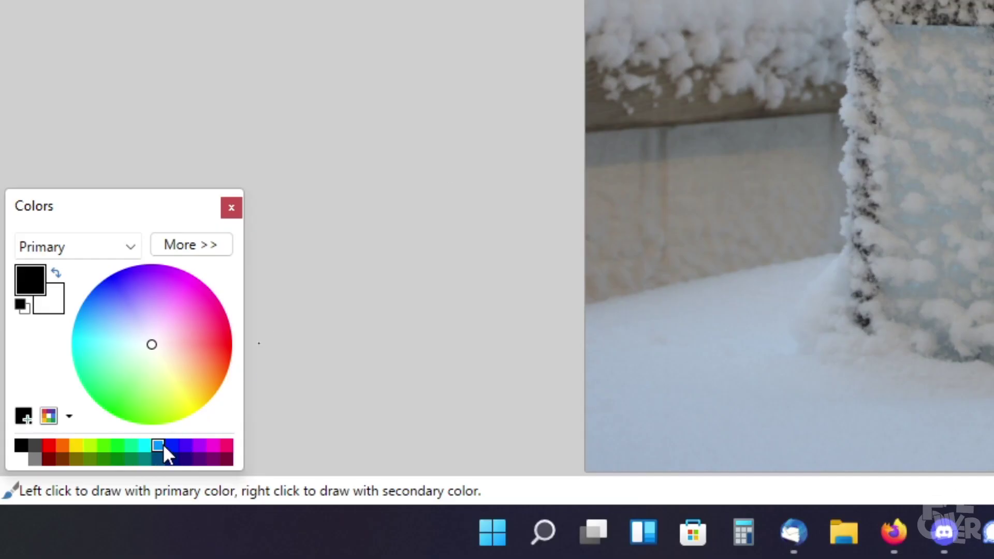
{"action": "left_click", "coordinate": [170, 443]}
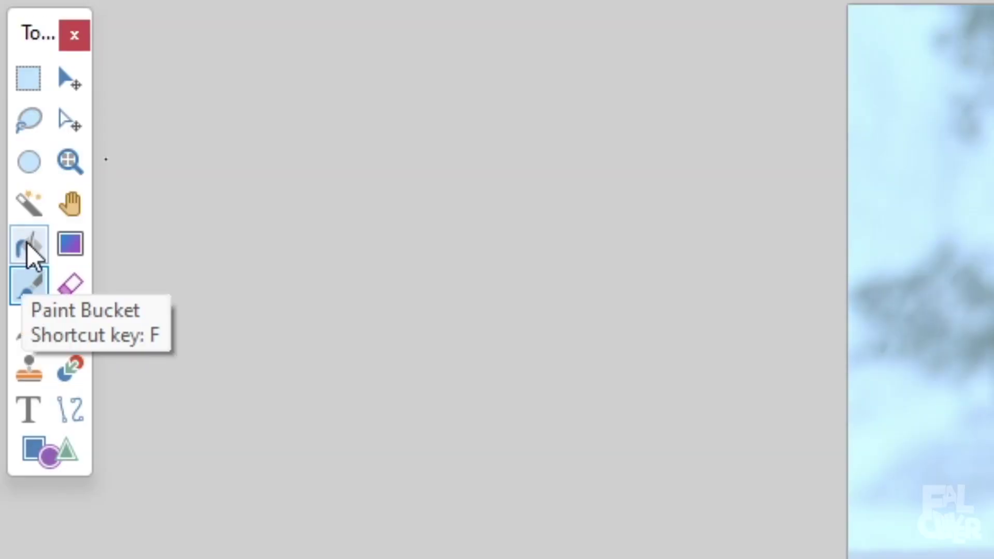
Fill Layer 2 with solid blue using the Paint Bucket and bring up its layer properties.
{"action": "left_click", "coordinate": [27, 244]}
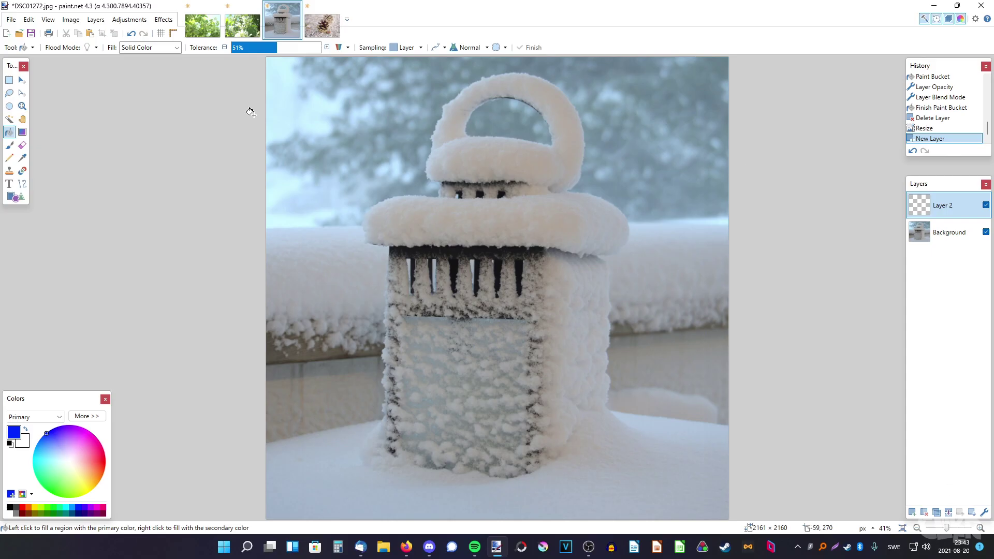
{"action": "left_click", "coordinate": [358, 143]}
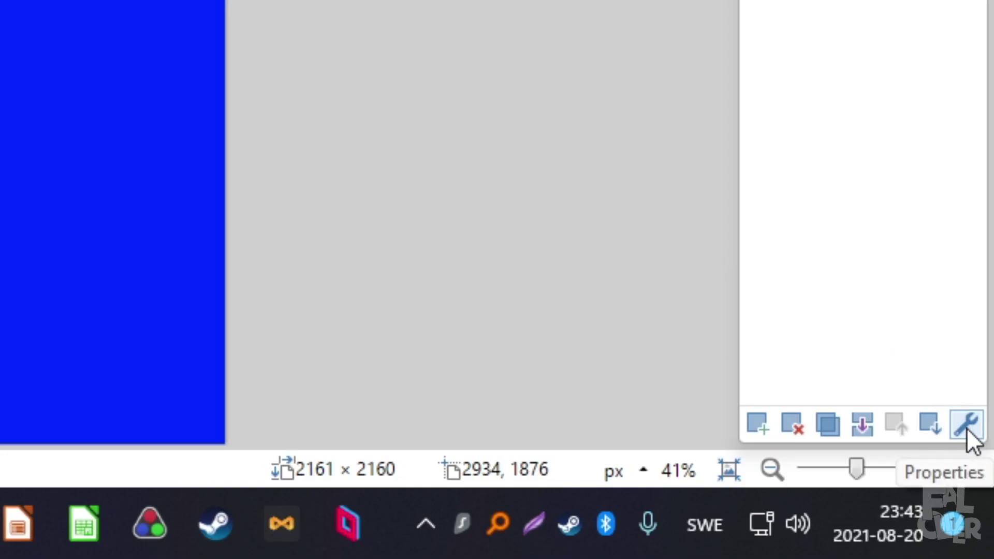
{"action": "left_click_drag", "start_coordinate": [448, 206], "coordinate": [785, 161]}
{"action": "left_click", "coordinate": [610, 233]}
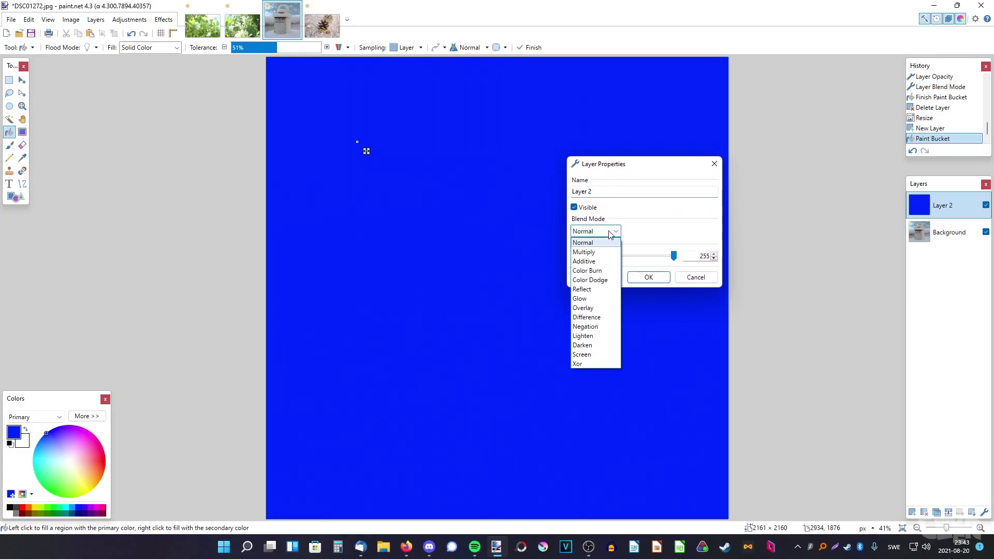
Set Layer 2 to Overlay blend mode at opacity 41 and confirm.
{"action": "left_click", "coordinate": [583, 308]}
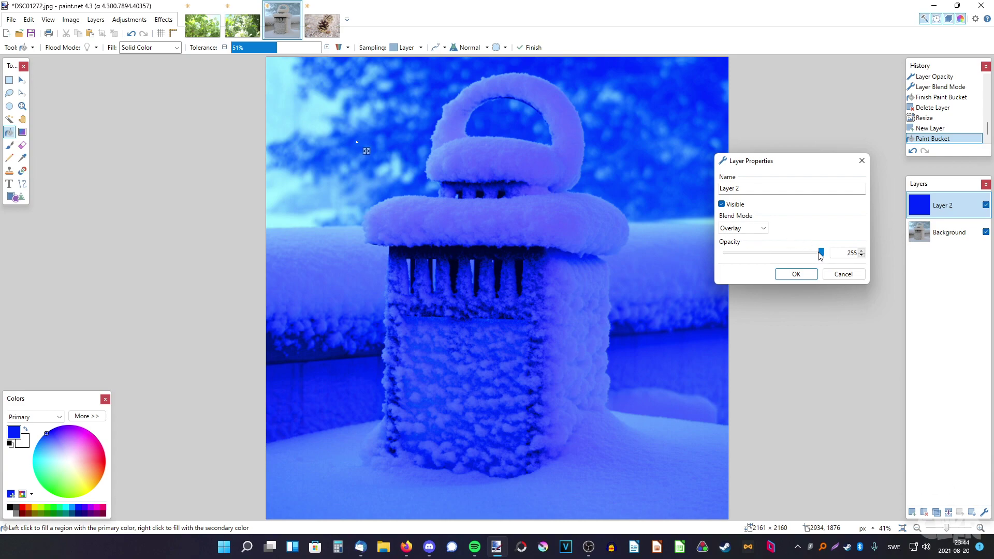
{"action": "left_click_drag", "start_coordinate": [822, 254], "coordinate": [740, 257]}
{"action": "left_click", "coordinate": [796, 274]}
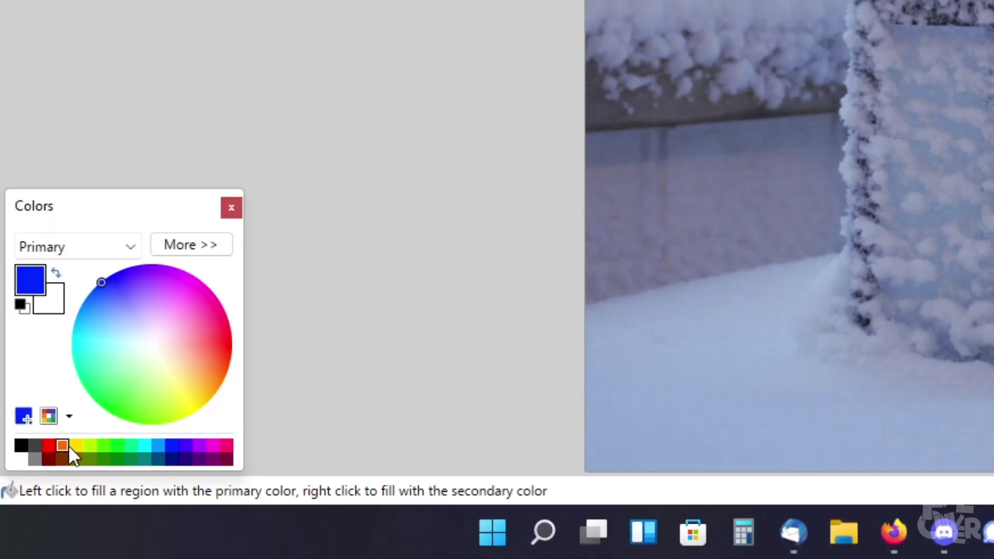
Try orange, magenta, green and light blue tints on the lantern, settling on a deeper blue.
{"action": "left_click", "coordinate": [29, 508]}
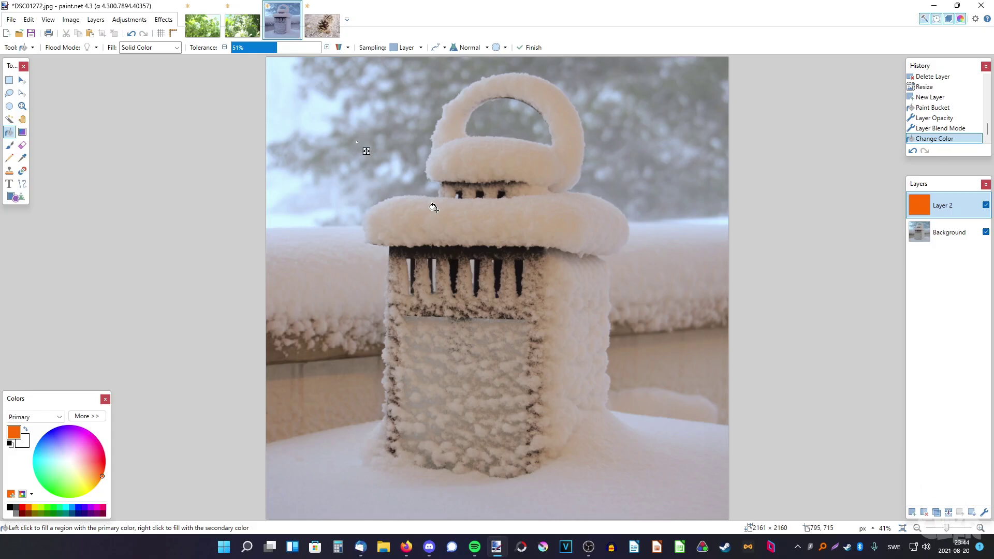
{"action": "left_click", "coordinate": [97, 508]}
{"action": "left_click", "coordinate": [54, 508]}
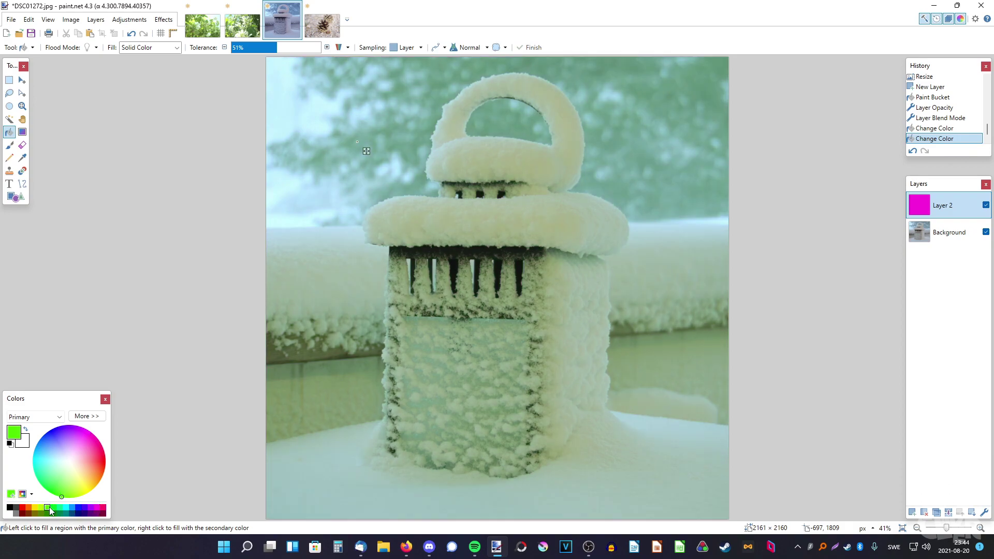
{"action": "left_click", "coordinate": [73, 508]}
{"action": "left_click", "coordinate": [78, 509]}
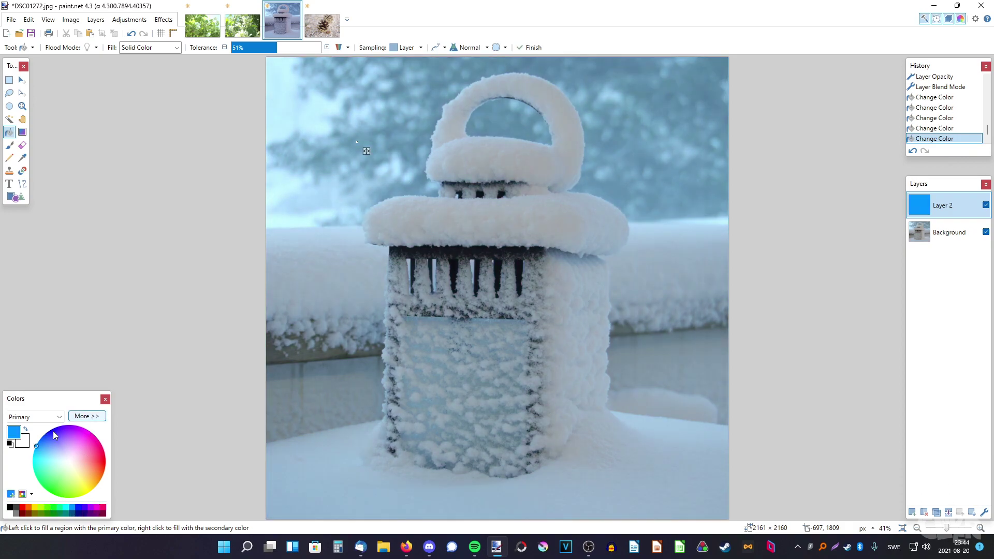
{"action": "left_click", "coordinate": [41, 439]}
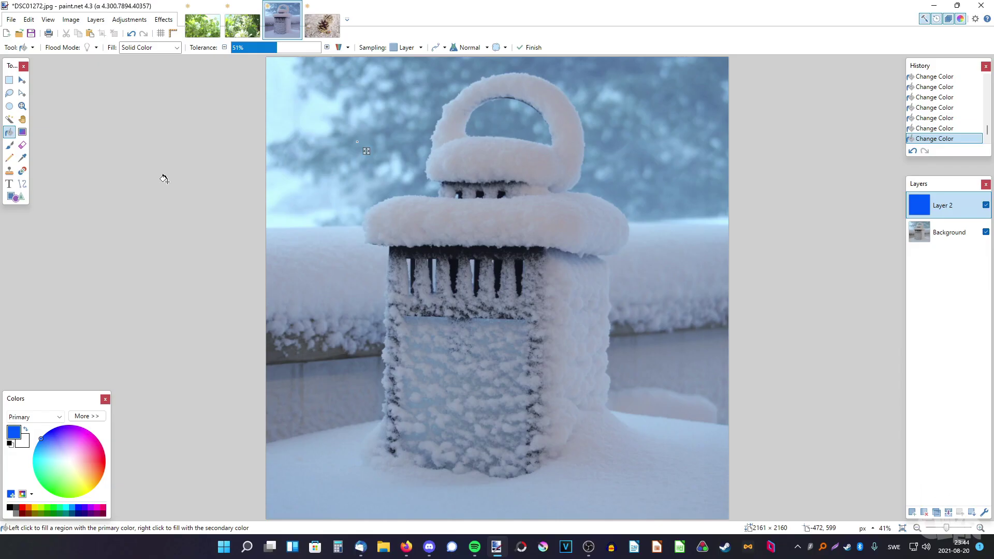
{"action": "left_click", "coordinate": [322, 23]}
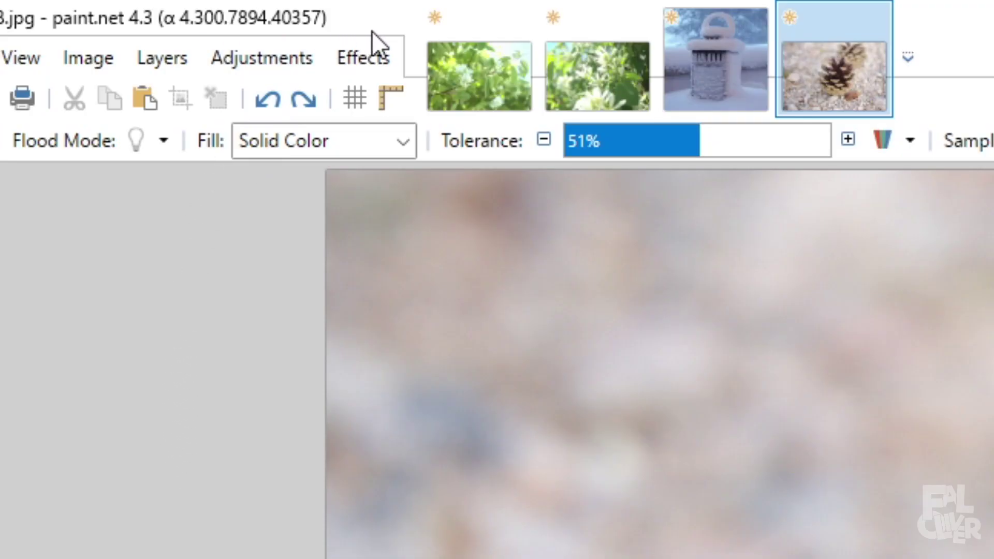
Add Noise to the pine cone photo at intensity 70, keeping colour saturation at 100.
{"action": "left_click", "coordinate": [164, 17]}
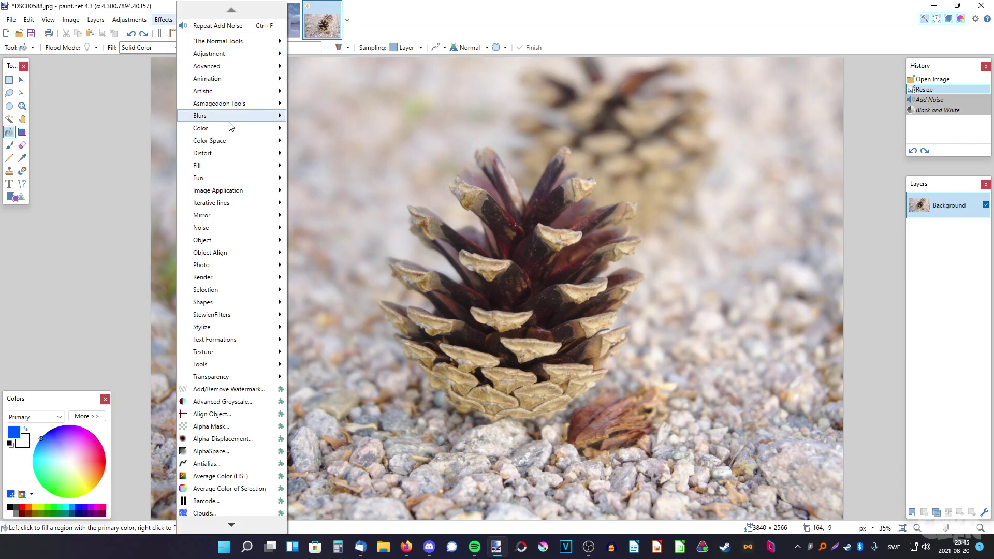
{"action": "mouse_move", "coordinate": [256, 225]}
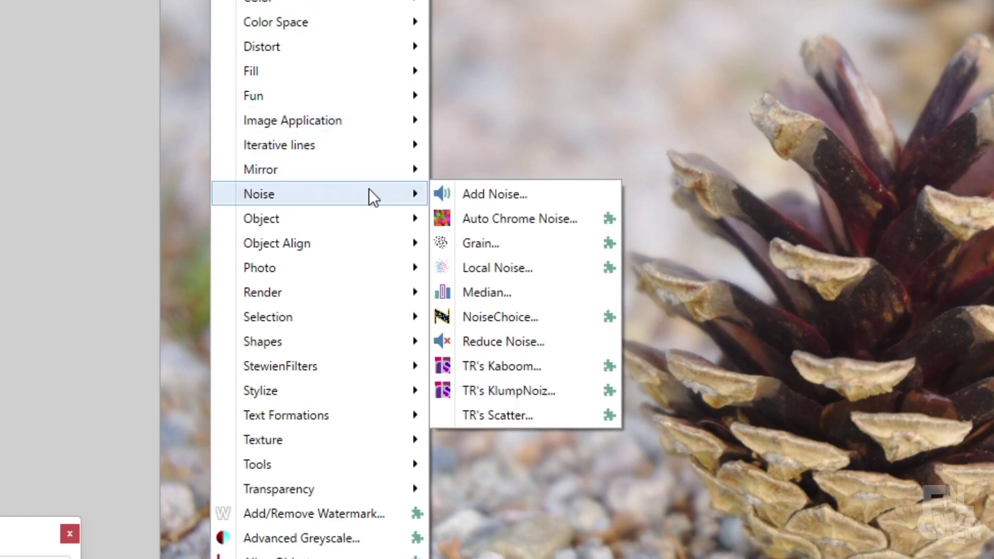
{"action": "left_click", "coordinate": [477, 194]}
{"action": "left_click_drag", "start_coordinate": [467, 223], "coordinate": [174, 191]}
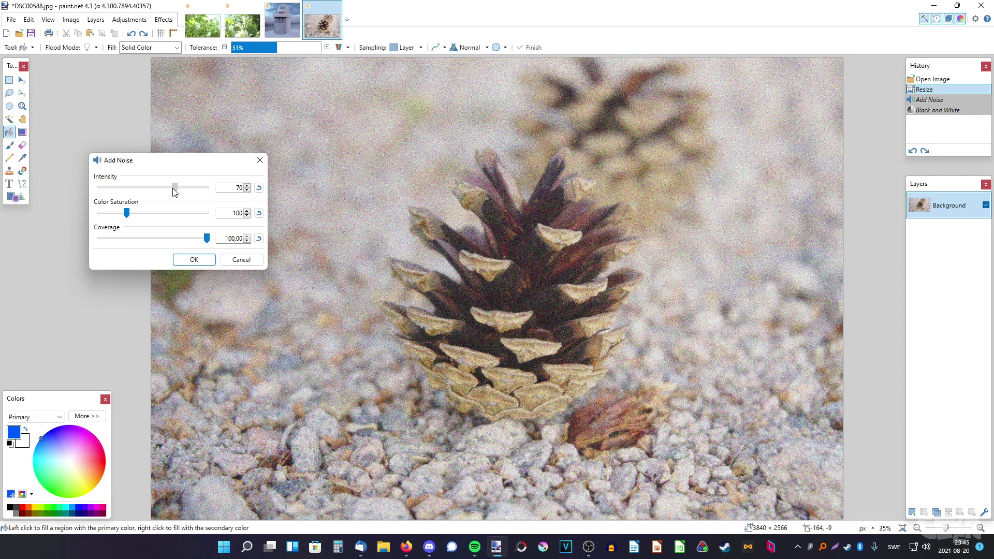
{"action": "mouse_move", "coordinate": [127, 212]}
{"action": "left_mouse_down"}
{"action": "mouse_move", "coordinate": [166, 210]}
{"action": "mouse_move", "coordinate": [129, 215]}
{"action": "left_mouse_up"}
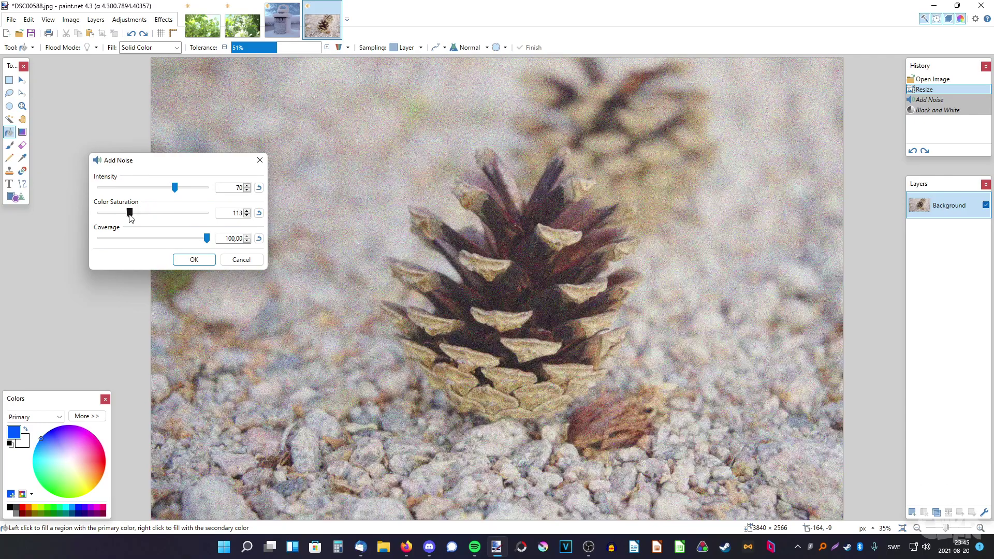
{"action": "left_click", "coordinate": [259, 214]}
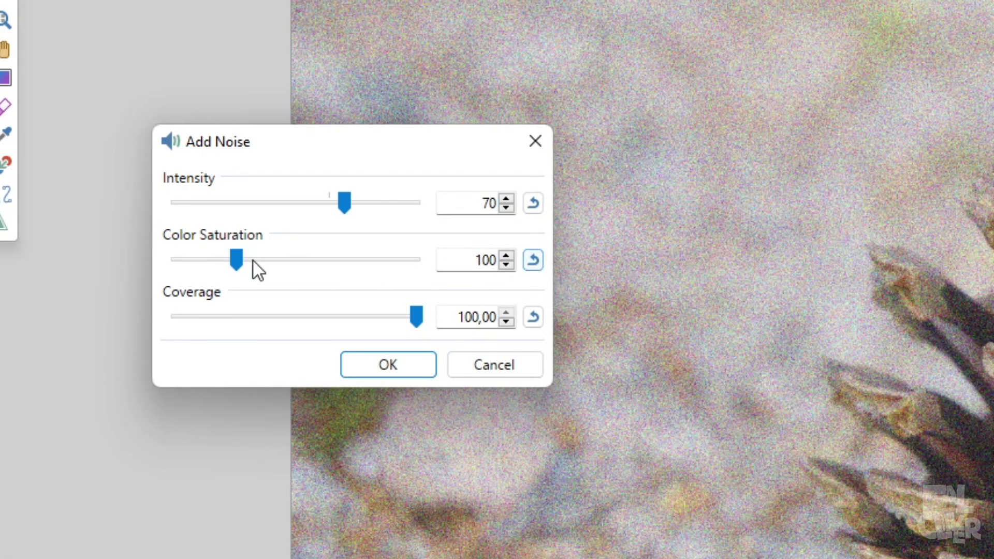
{"action": "left_click_drag", "start_coordinate": [252, 261], "coordinate": [349, 263]}
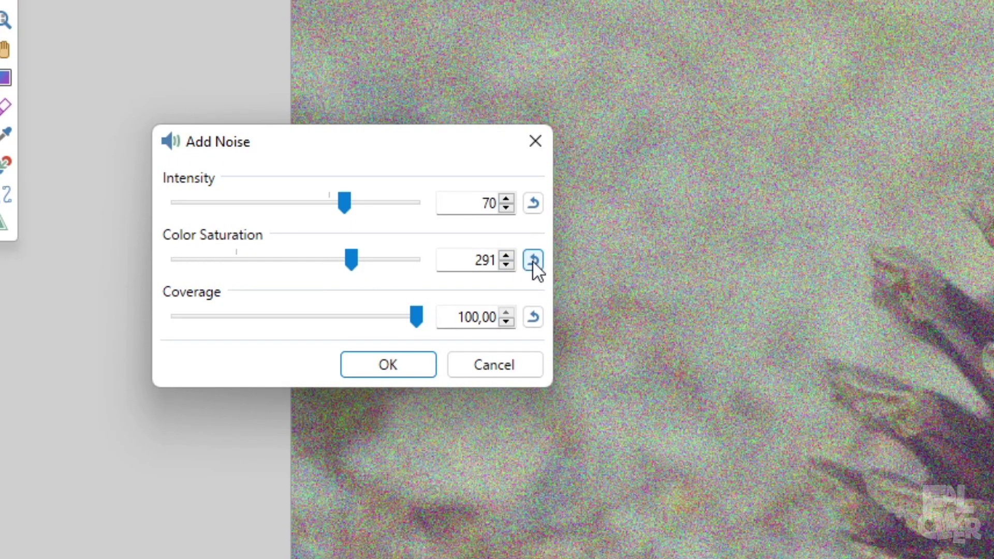
{"action": "left_click", "coordinate": [533, 261]}
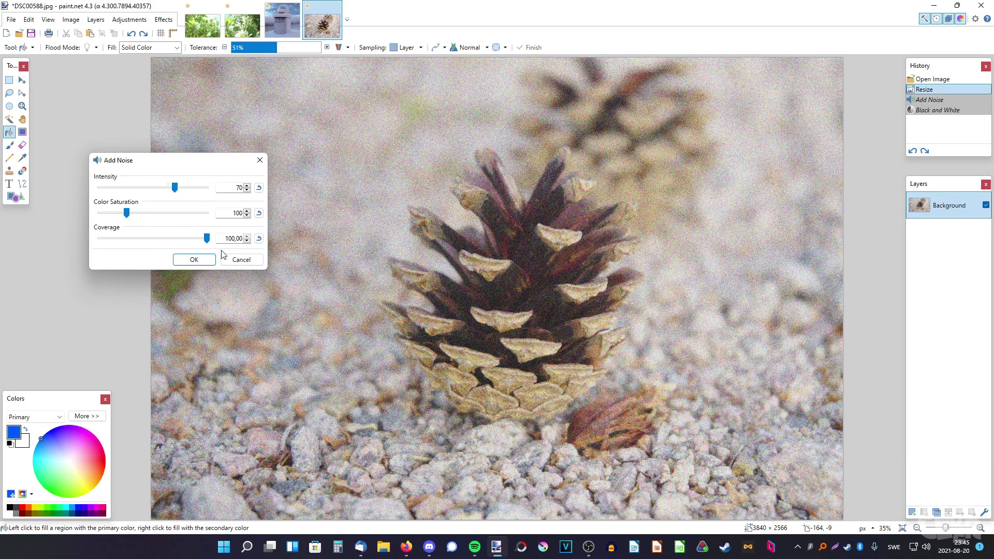
{"action": "left_click", "coordinate": [194, 259]}
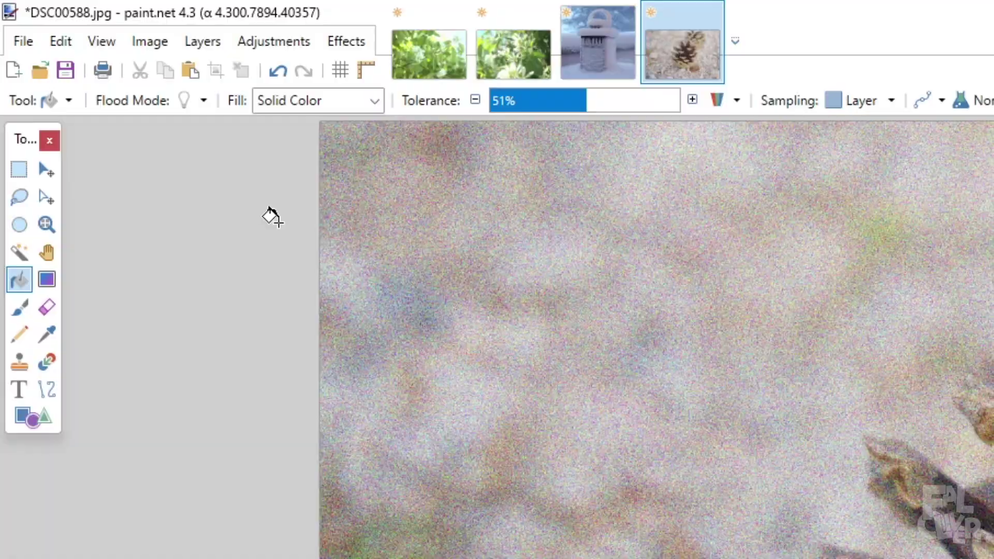
Make the pine cone photo black and white, then revert it via History to before the noise.
{"action": "left_click", "coordinate": [130, 20]}
{"action": "left_click", "coordinate": [422, 213]}
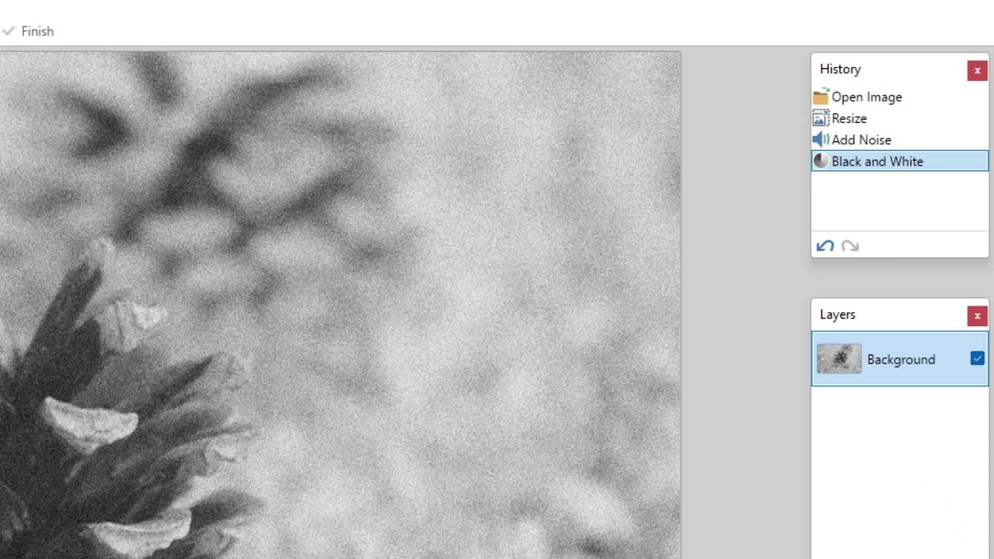
{"action": "left_click", "coordinate": [929, 88]}
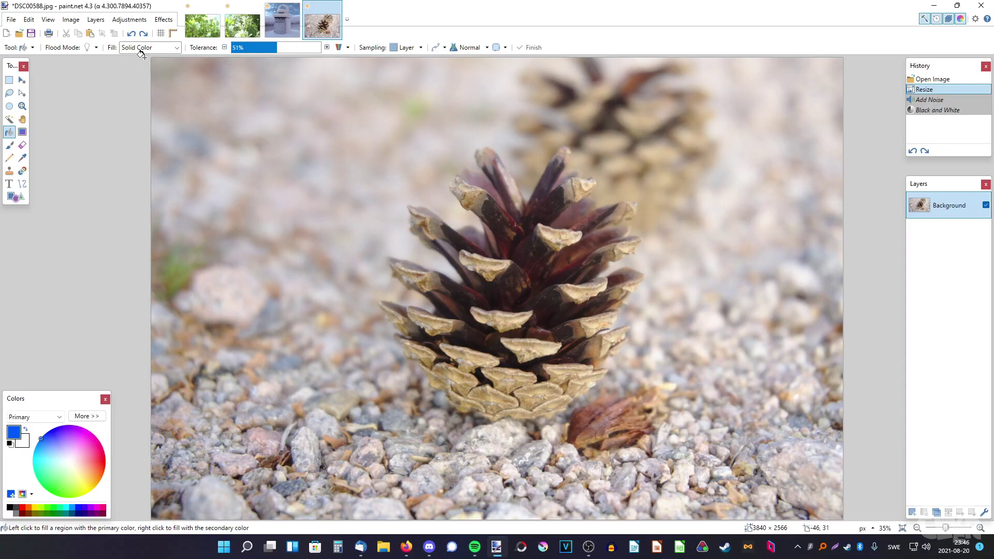
{"action": "left_click", "coordinate": [163, 20]}
Preview Soften Portrait at softness 3, then redo Add Noise and Black and White from History.
{"action": "mouse_move", "coordinate": [243, 264]}
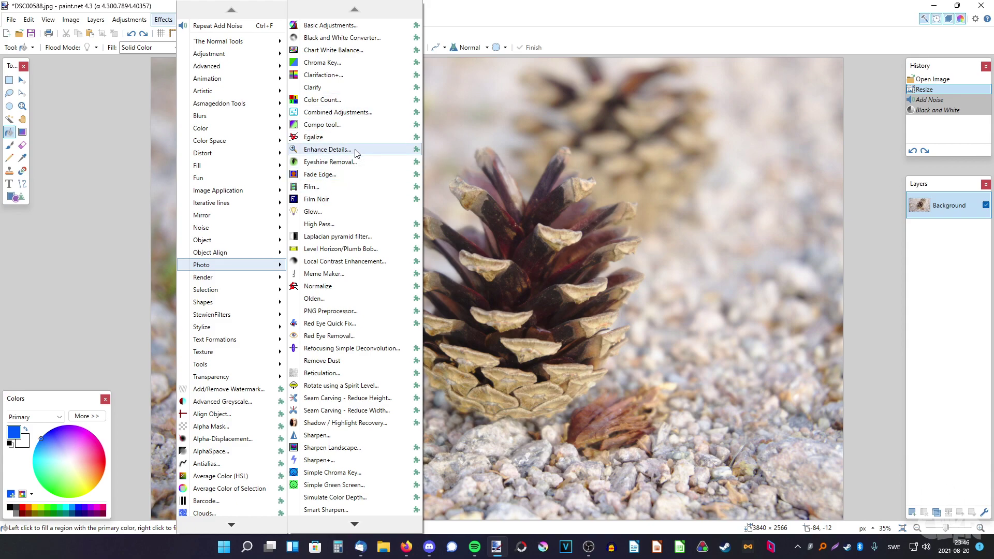
{"action": "scroll", "coordinate": [343, 179], "scroll_direction": "down", "scroll_amount": 3}
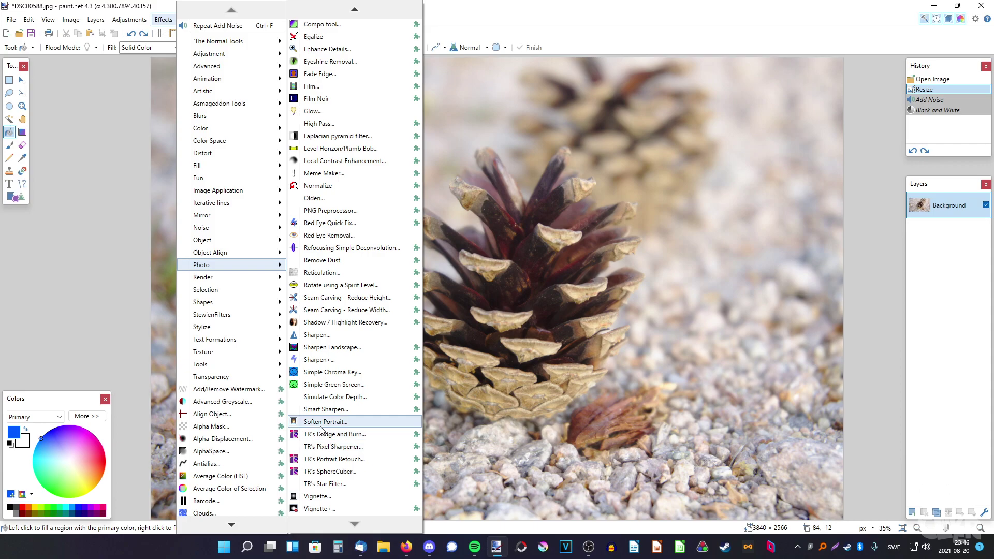
{"action": "left_click", "coordinate": [318, 422]}
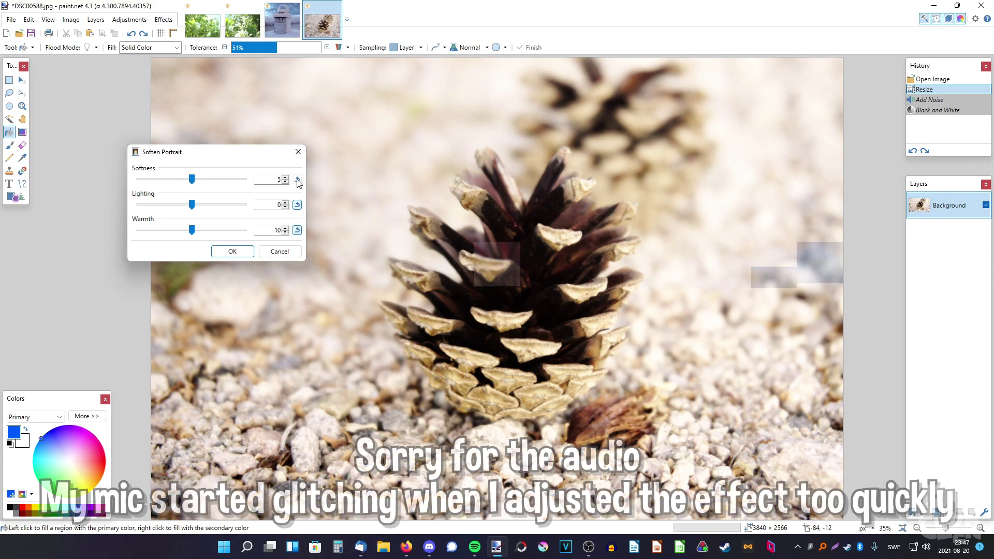
{"action": "left_click_drag", "start_coordinate": [195, 179], "coordinate": [181, 204]}
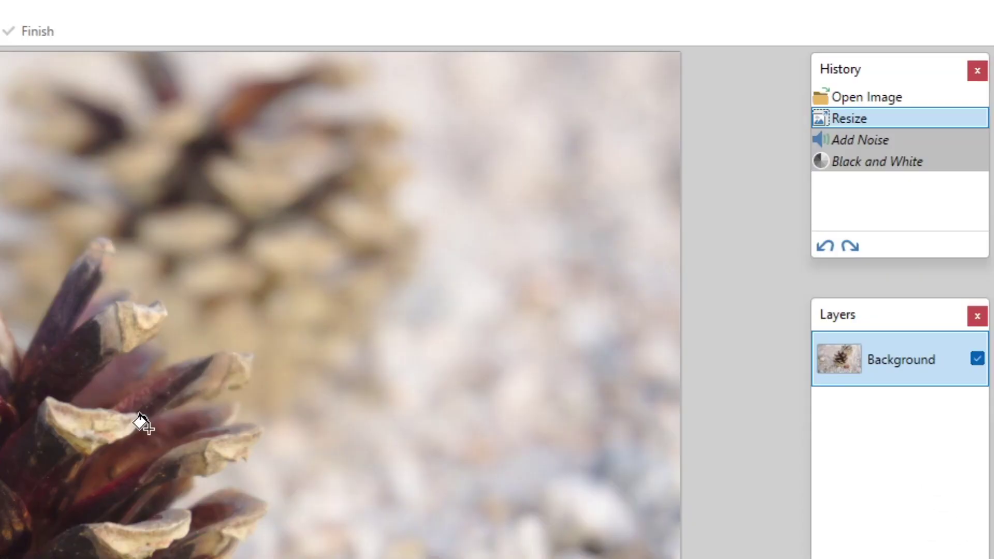
{"action": "left_click", "coordinate": [932, 110]}
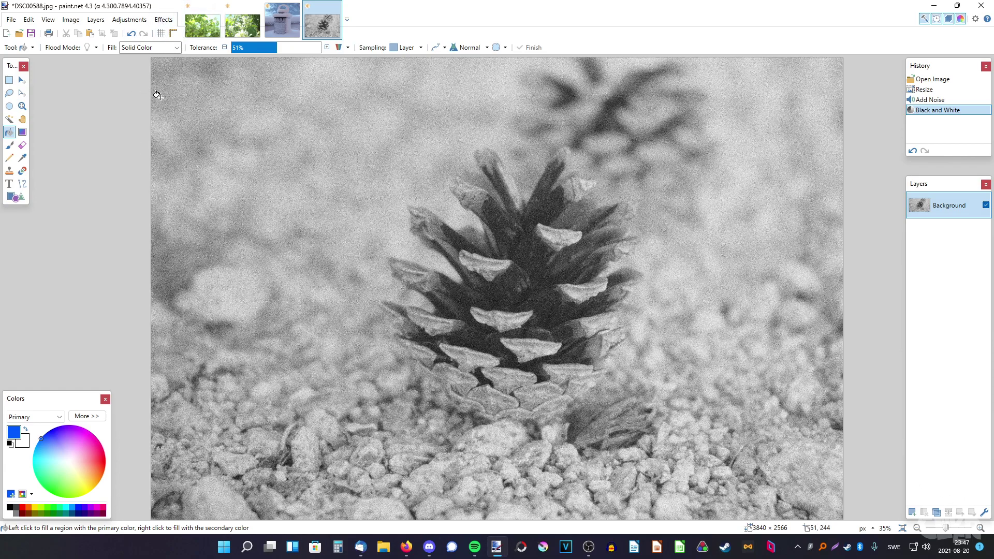
{"action": "left_click", "coordinate": [162, 21]}
{"action": "mouse_move", "coordinate": [233, 116]}
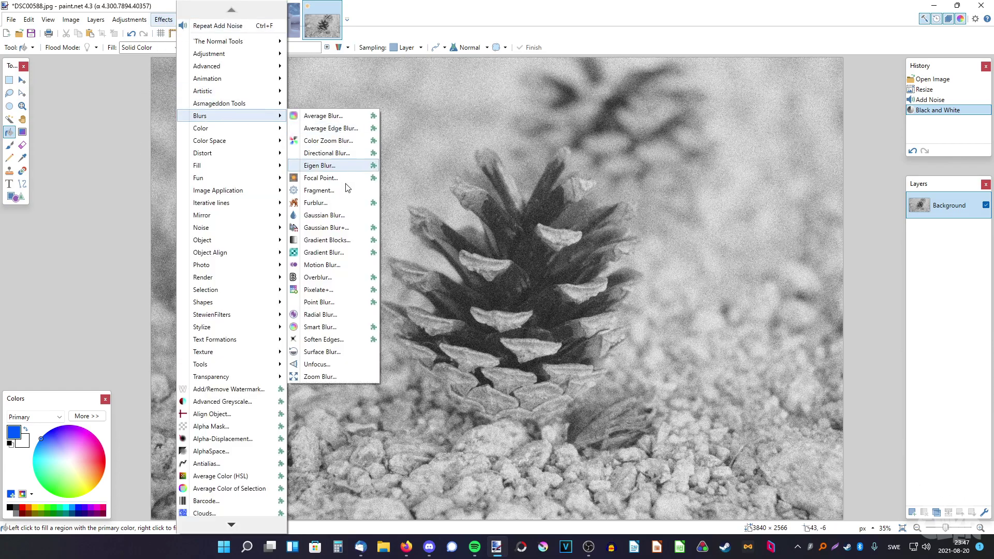
{"action": "left_click", "coordinate": [321, 215]}
{"action": "left_click_drag", "start_coordinate": [455, 230], "coordinate": [143, 200]}
{"action": "left_click_drag", "start_coordinate": [108, 228], "coordinate": [132, 228]}
{"action": "left_click", "coordinate": [248, 250]}
{"action": "left_click", "coordinate": [164, 20]}
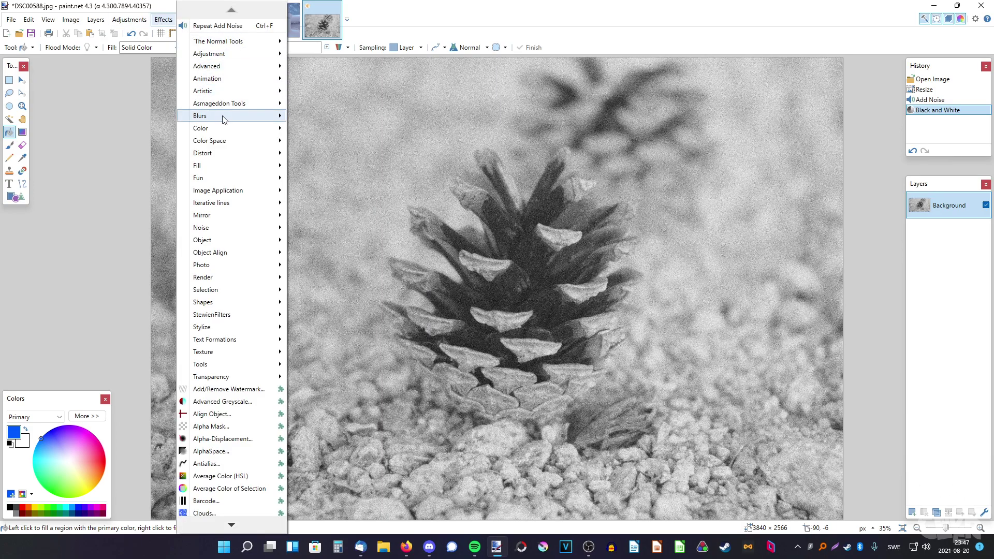
{"action": "mouse_move", "coordinate": [248, 116]}
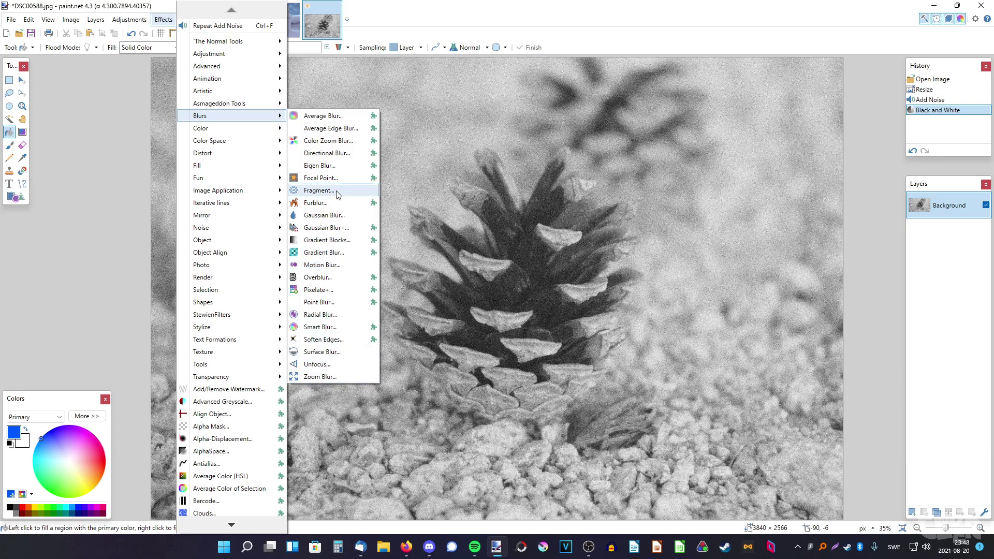
{"action": "left_click", "coordinate": [324, 216]}
{"action": "left_click_drag", "start_coordinate": [458, 238], "coordinate": [112, 206]}
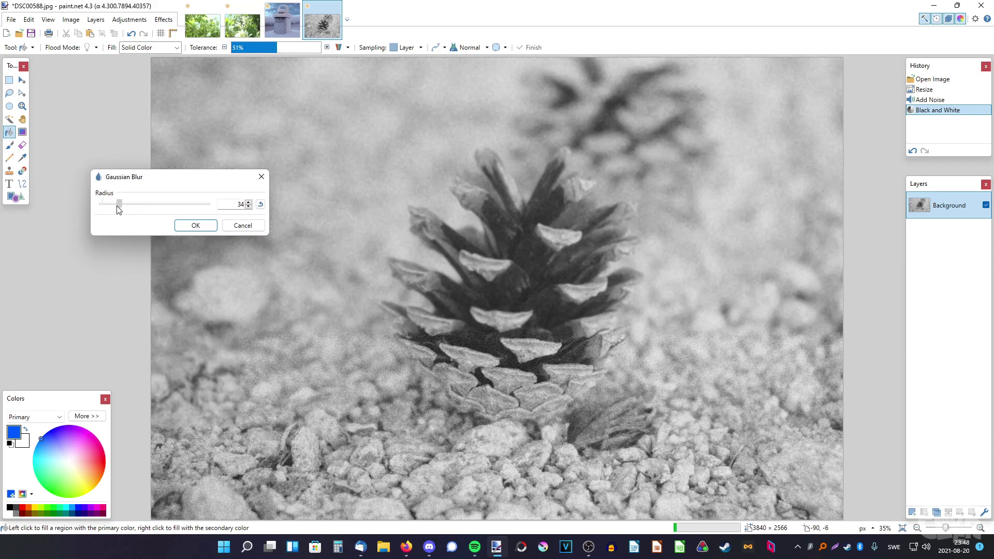
{"action": "key", "text": "Escape"}
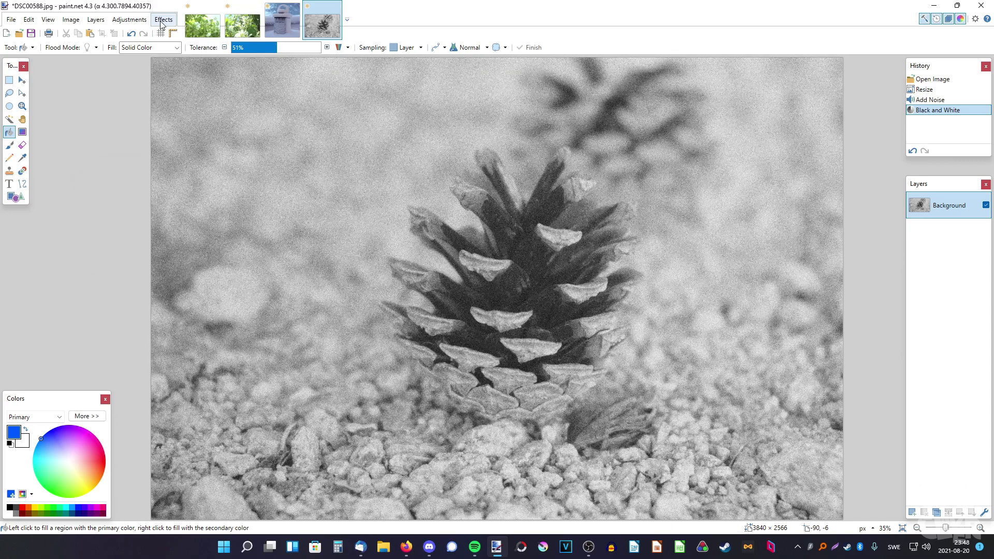
{"action": "left_click", "coordinate": [163, 19]}
{"action": "mouse_move", "coordinate": [207, 115]}
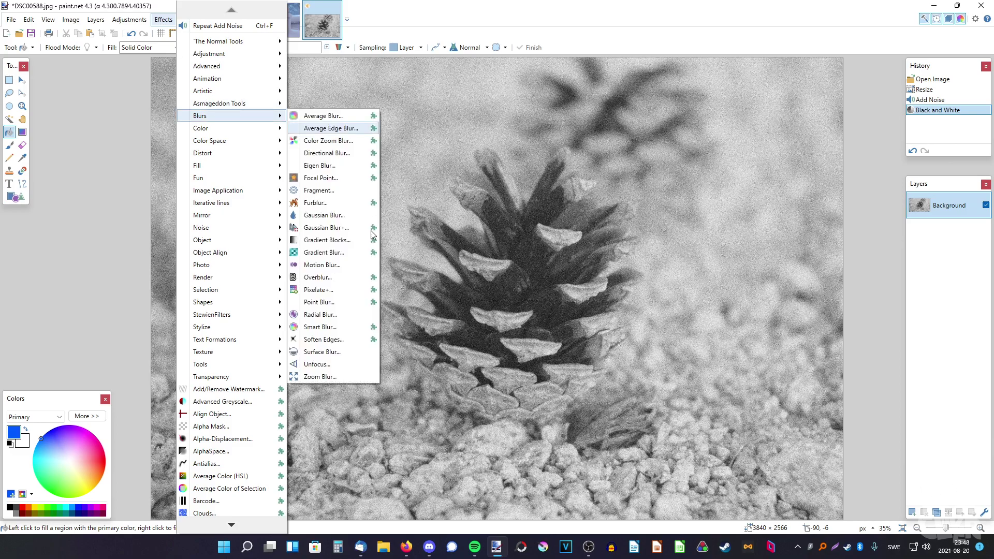
{"action": "left_click", "coordinate": [338, 365]}
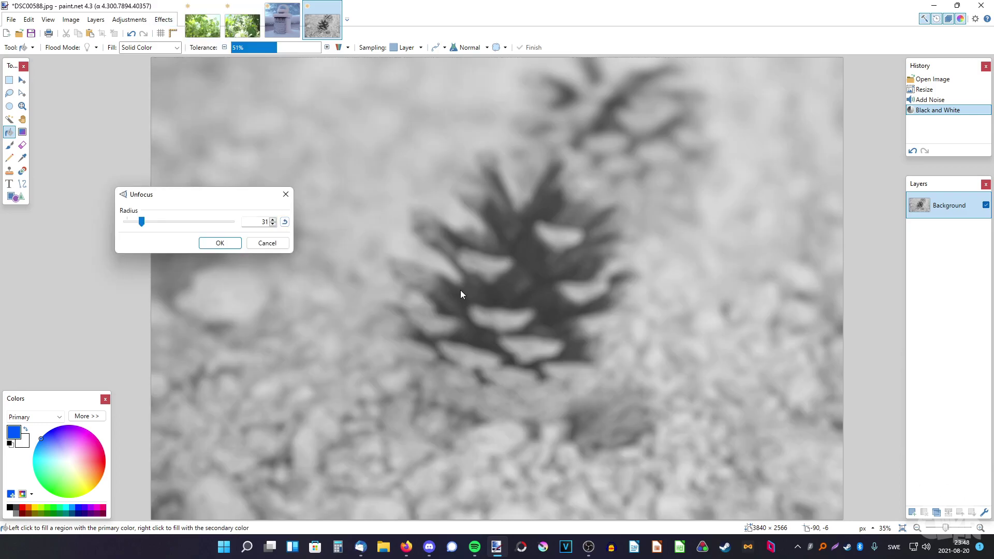
{"action": "left_click", "coordinate": [254, 240]}
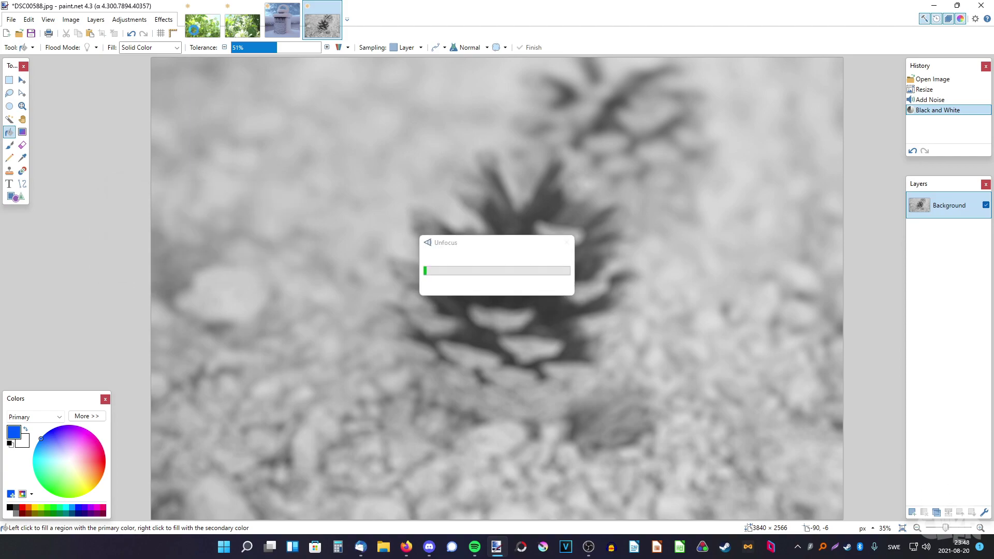
{"action": "left_click", "coordinate": [164, 19]}
{"action": "left_click", "coordinate": [486, 238]}
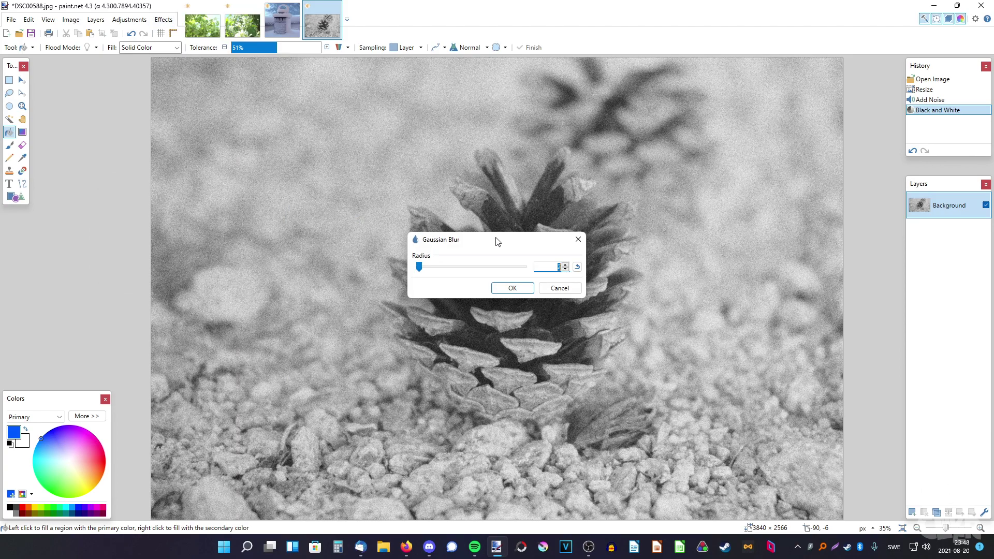
{"action": "left_click_drag", "start_coordinate": [490, 243], "coordinate": [160, 221]}
{"action": "left_click_drag", "start_coordinate": [96, 247], "coordinate": [115, 245]}
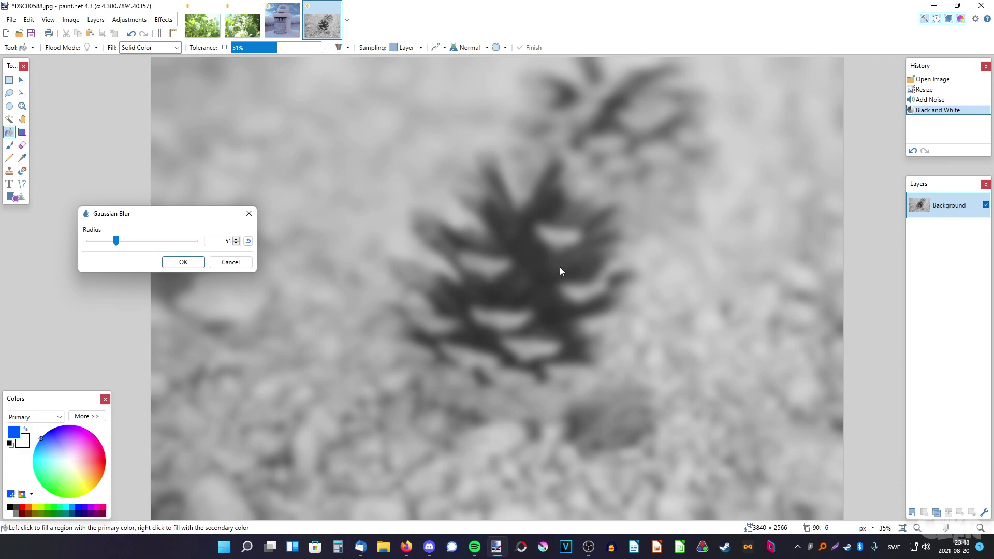
{"action": "left_click", "coordinate": [239, 263]}
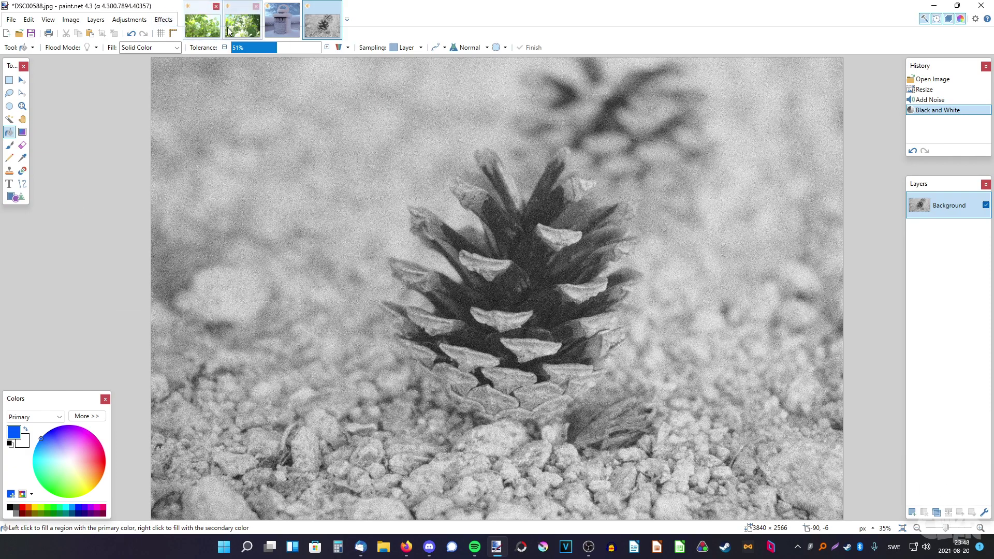
{"action": "left_click", "coordinate": [158, 20]}
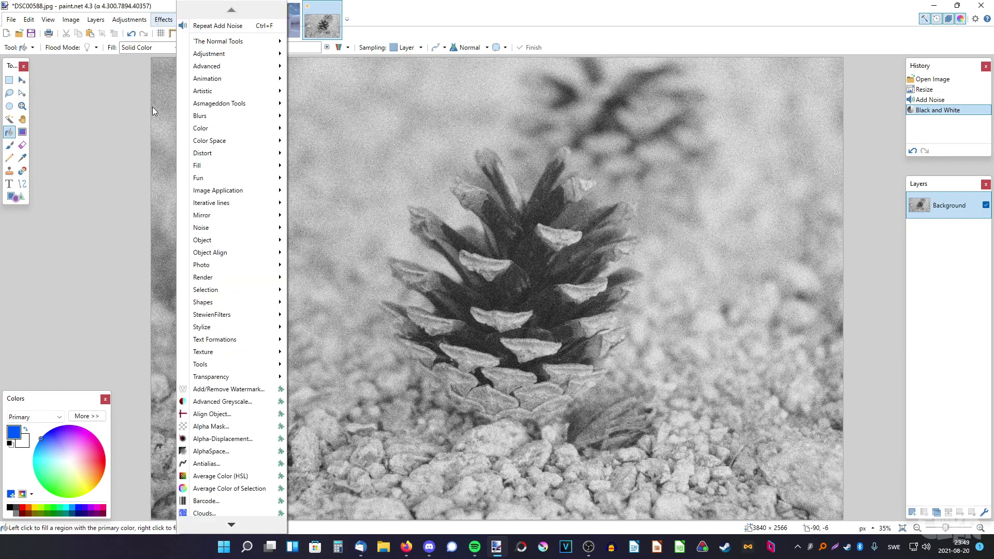
{"action": "left_click", "coordinate": [144, 21]}
{"action": "left_click", "coordinate": [162, 21]}
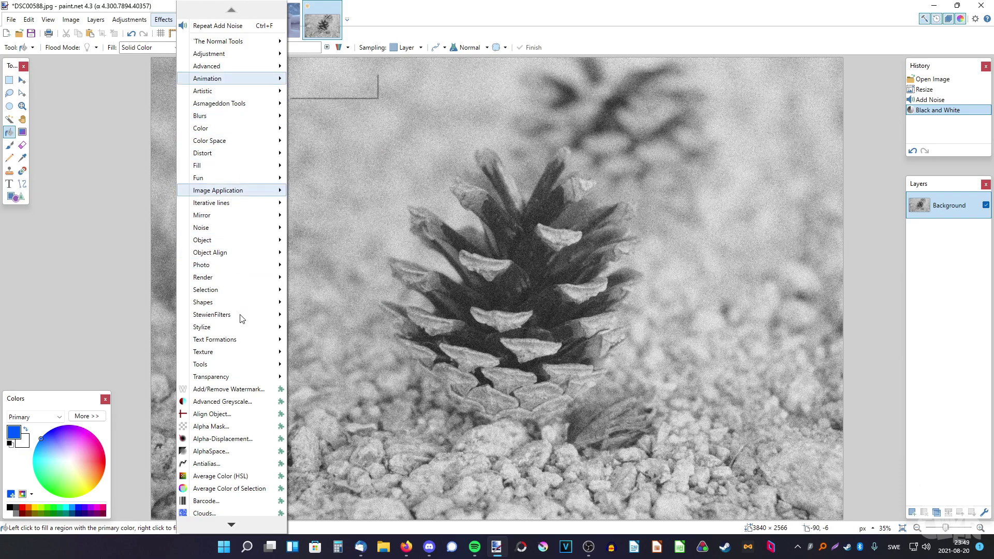
{"action": "left_click", "coordinate": [130, 20]}
{"action": "left_click", "coordinate": [164, 20]}
{"action": "scroll", "coordinate": [208, 269], "scroll_direction": "down", "scroll_amount": 6}
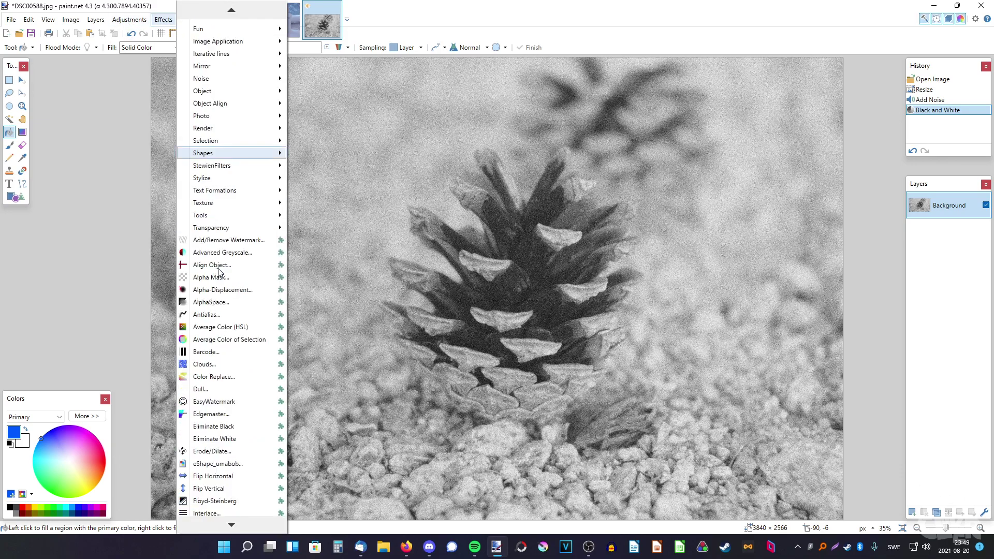
{"action": "scroll", "coordinate": [224, 258], "scroll_direction": "up", "scroll_amount": 6}
{"action": "left_click", "coordinate": [164, 20]}
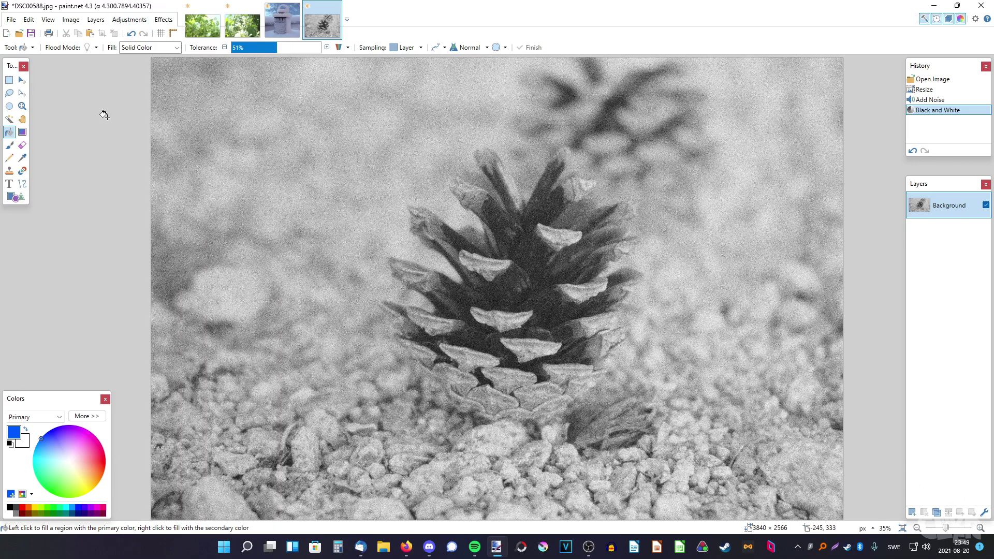